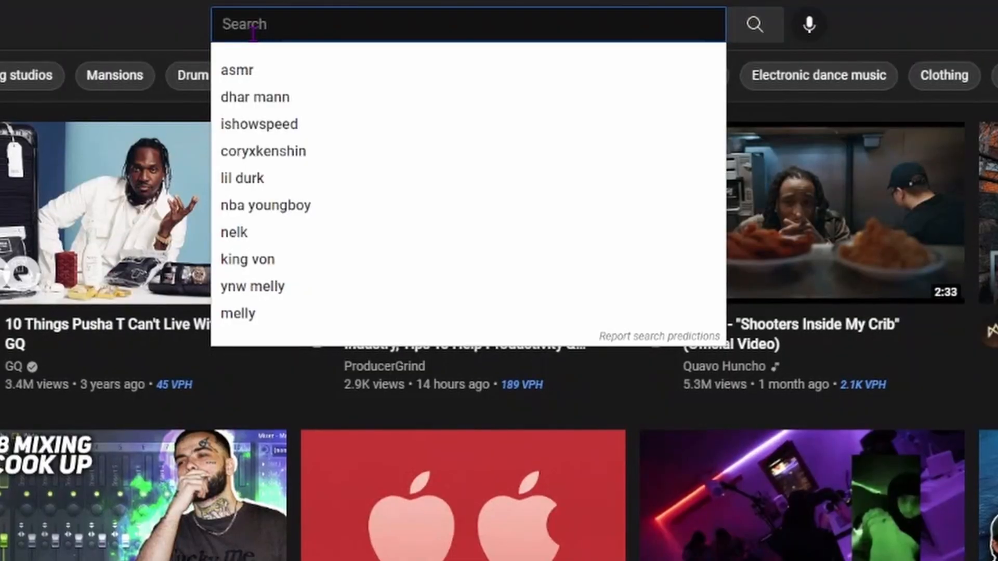
Search YouTube for "rallabeats ll" and open the dark UK drill beat tutorial from the RallaBeats II channel's videos
type("ral")
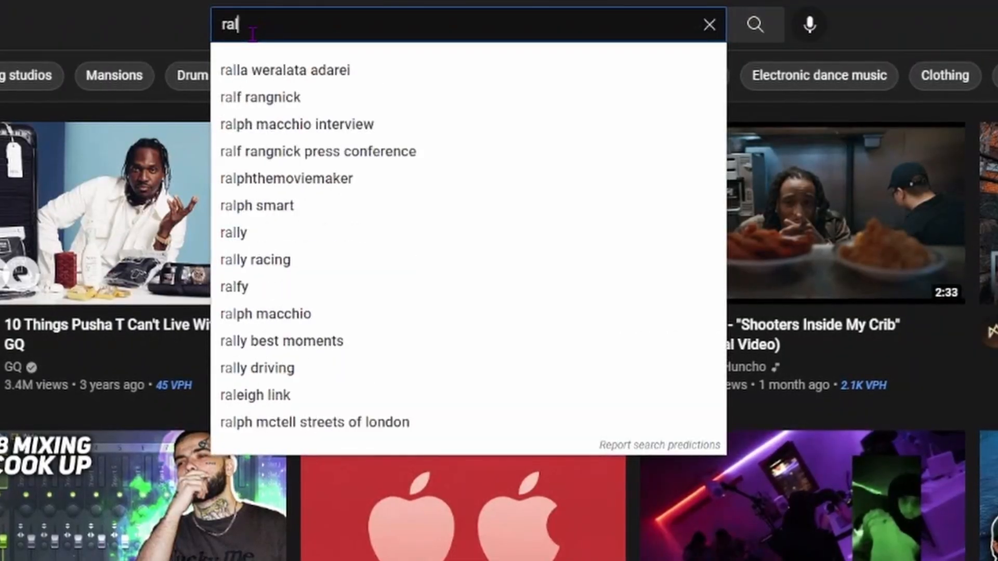
type("labeats ll")
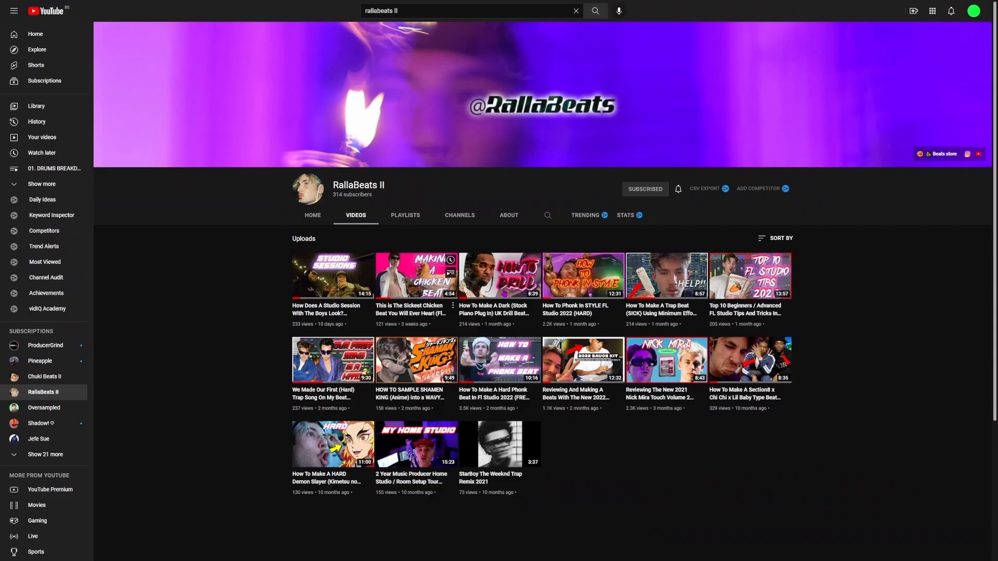
left_click(489, 294)
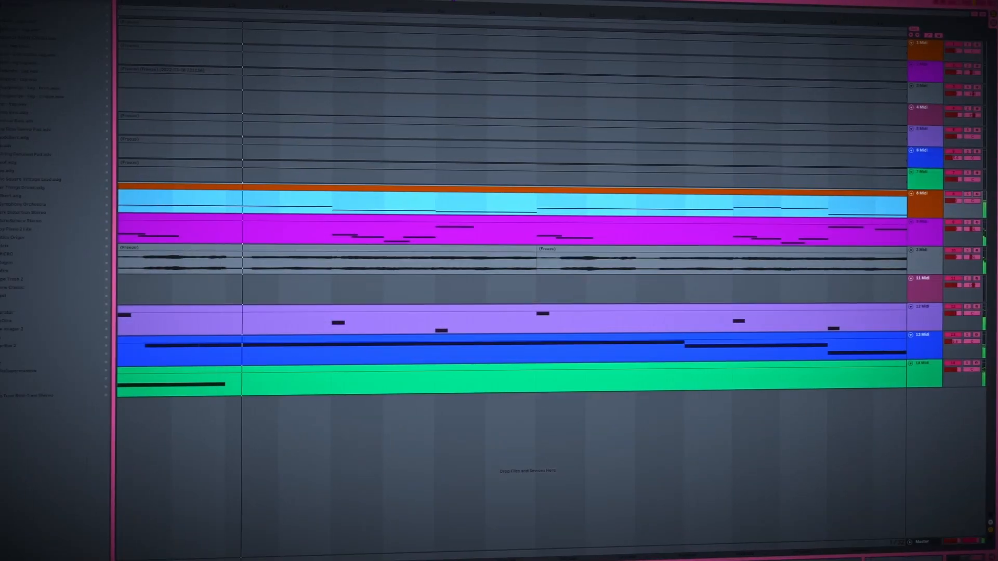
Listen to the arrangement in Ableton Live and display the magenta melody track's device chain
key("space")
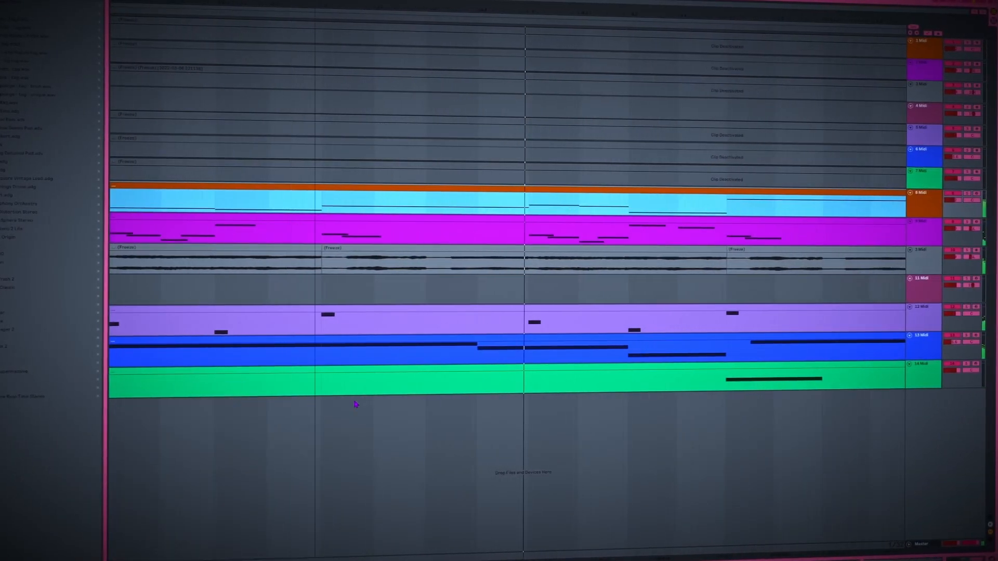
left_click(921, 373, "shift")
left_click_drag(920, 389, 920, 396)
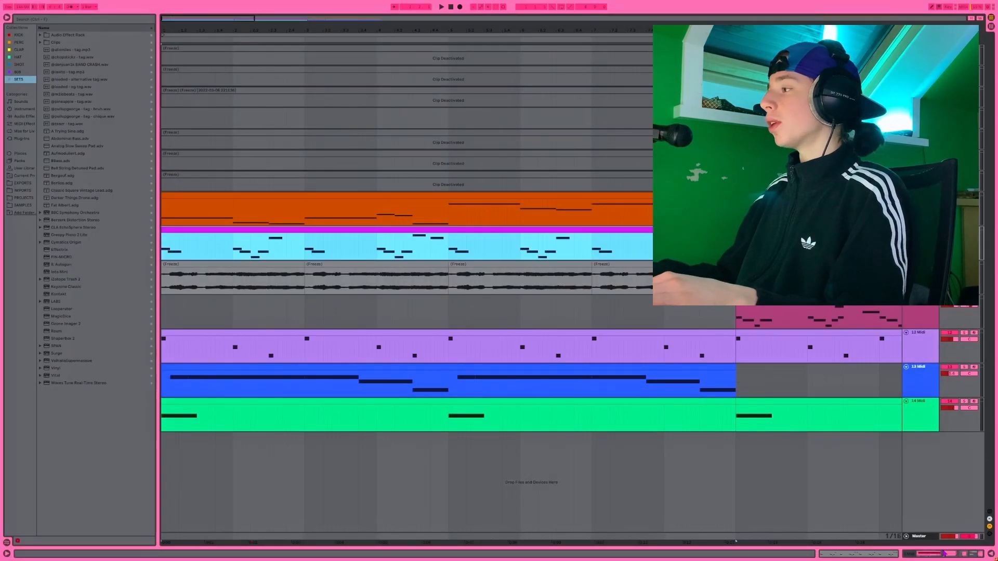
left_click(945, 553)
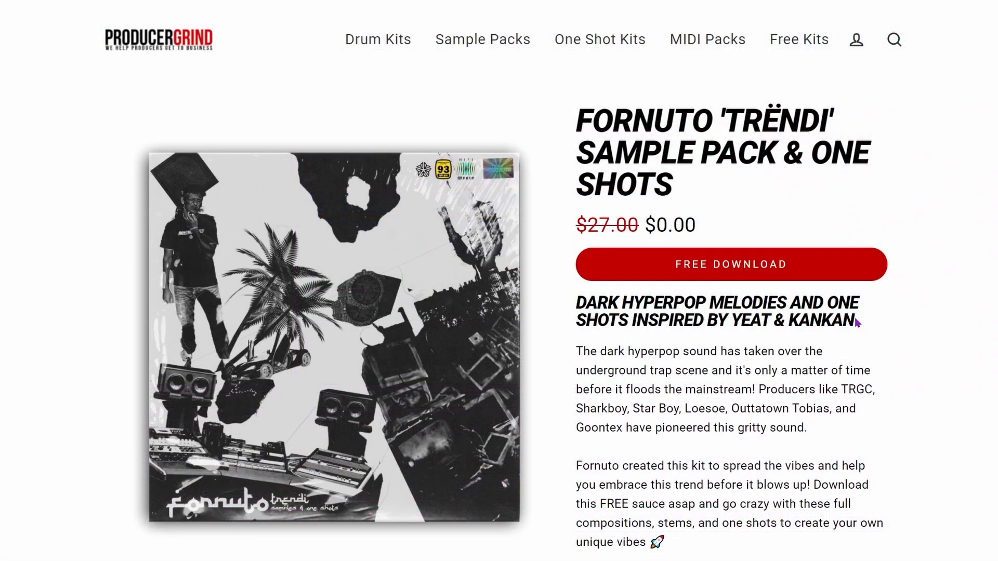
Look over the Fornuto 'TRËNDI' sample pack page on the ProducerGrind website, down past the melody previews
scroll(857, 322, "down", 8)
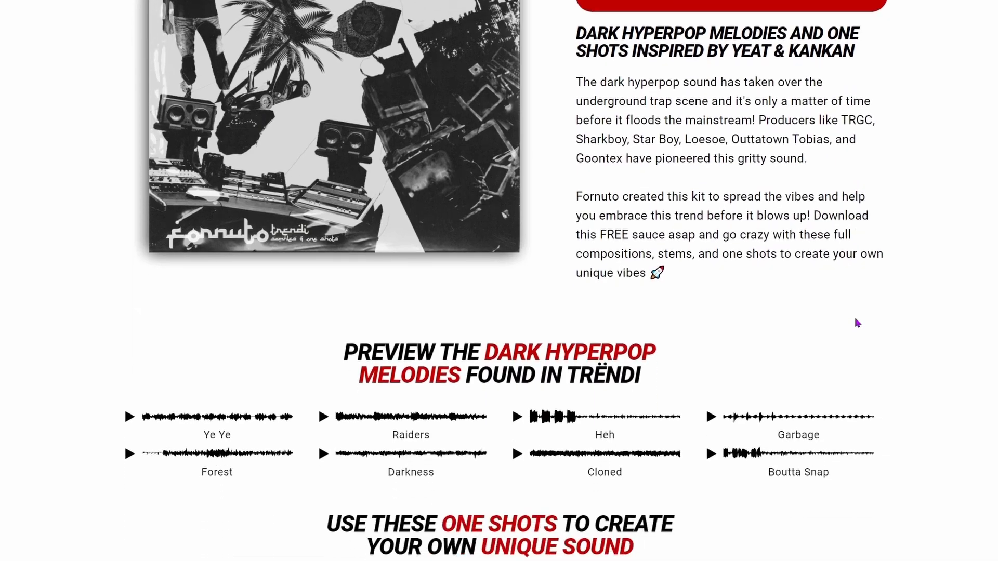
scroll(857, 323, "down", 7)
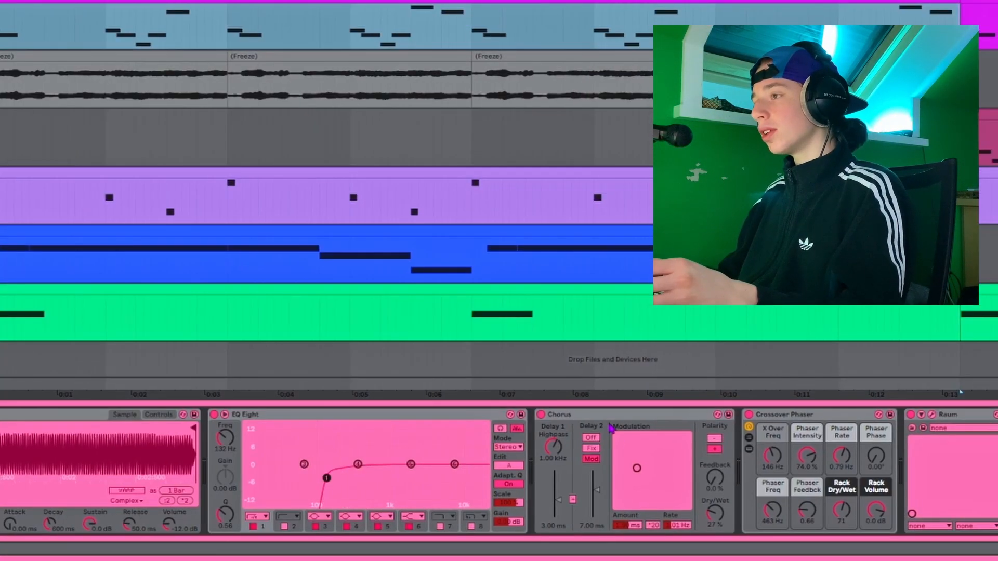
Select the Chorus in Ableton Live, and look through the Modulation & Rhythmic presets of the Audio Effect Rack
left_click(668, 421)
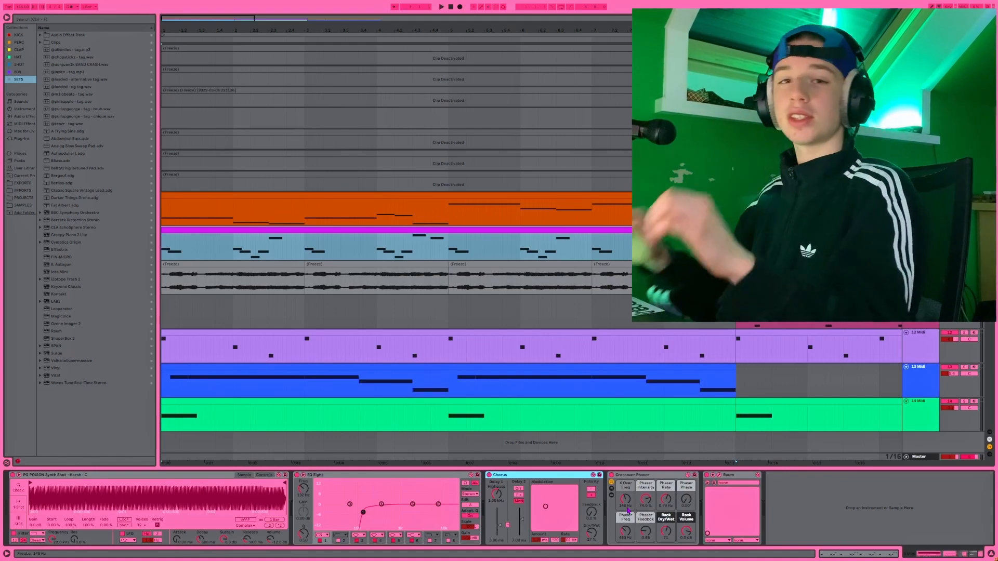
left_click(22, 116)
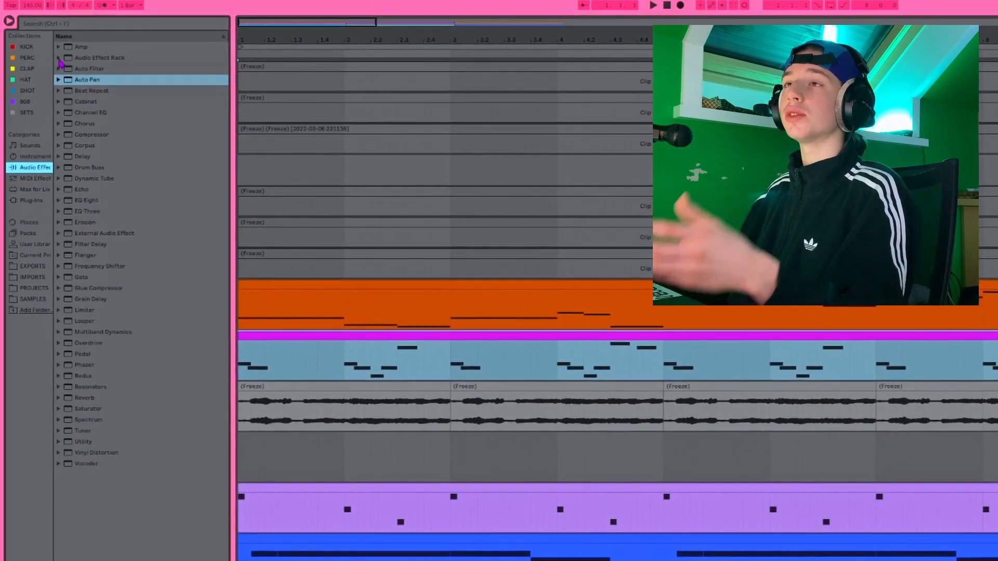
left_click(76, 57)
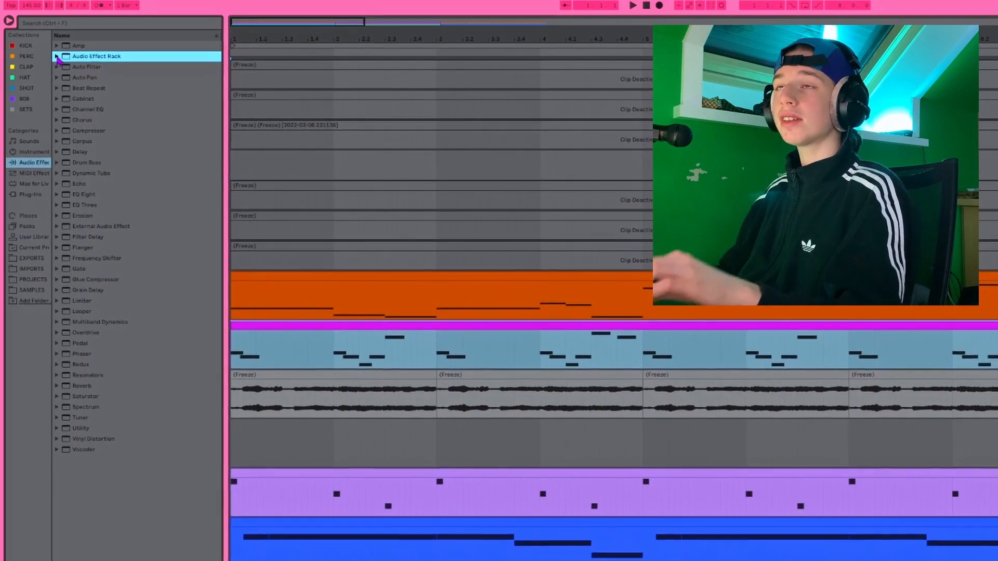
left_click(57, 57)
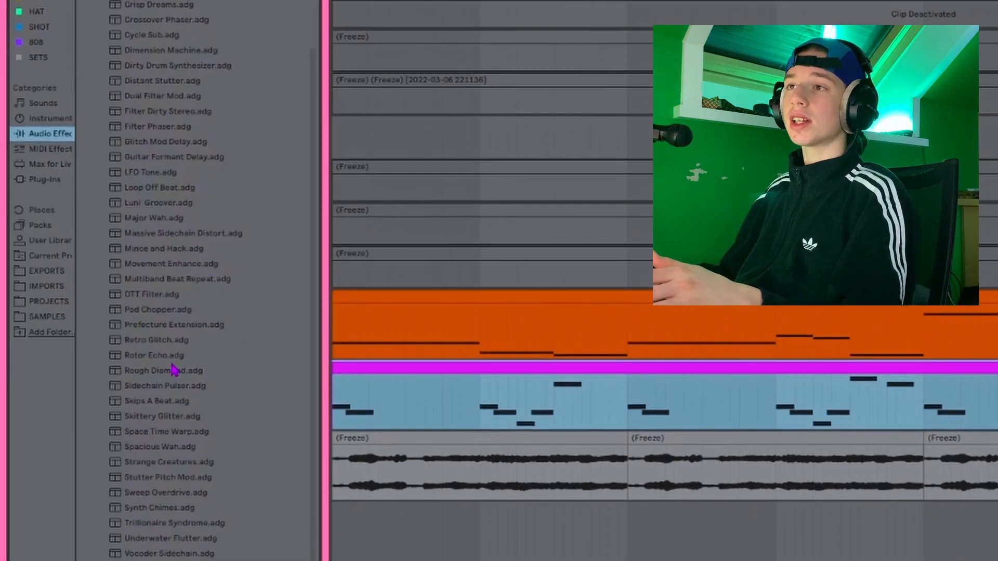
scroll(113, 44, "down", 15)
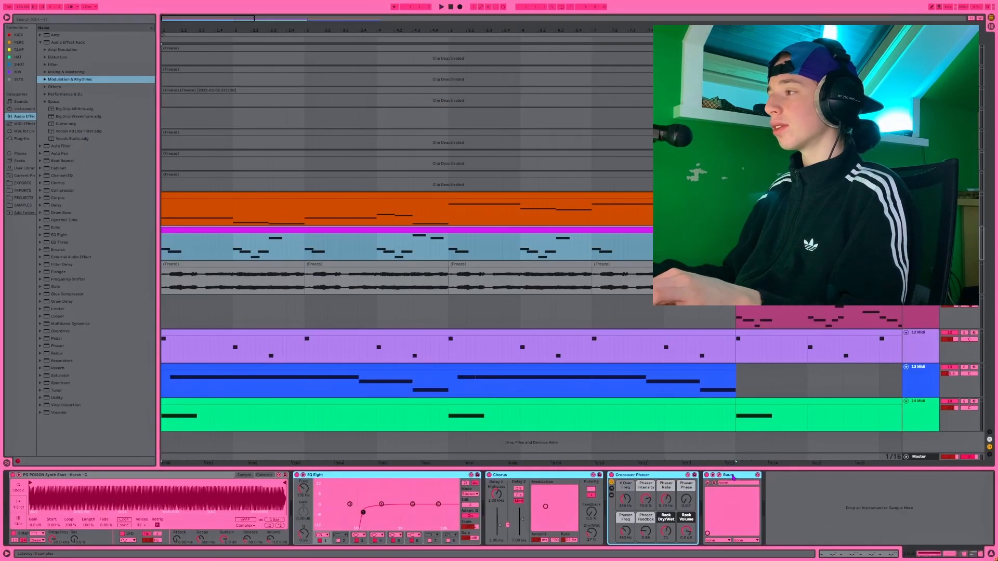
Group EQ Eight, Chorus, Crossover Phaser and Raum into one effect rack and bypass the rack
key("ctrl+g")
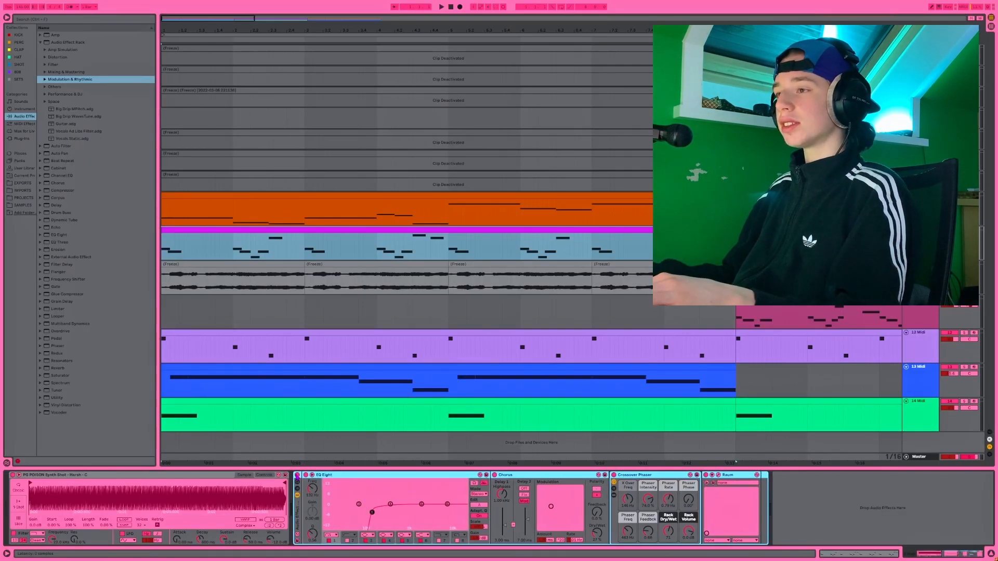
left_click(297, 475)
Show the notes of the magenta melody clip and play the clip without its effects
key("shift+Tab")
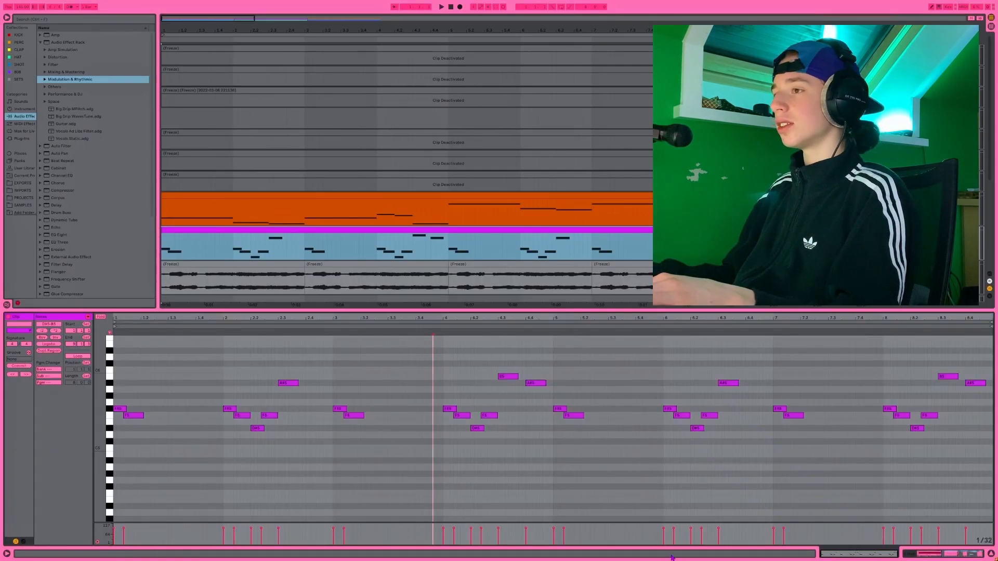
left_click(253, 473)
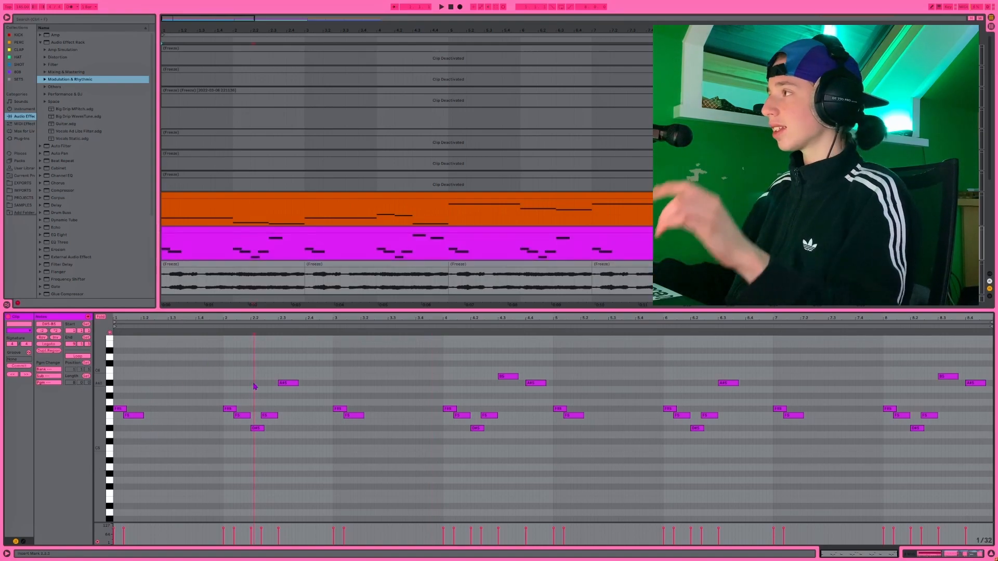
left_click(270, 230)
key("space")
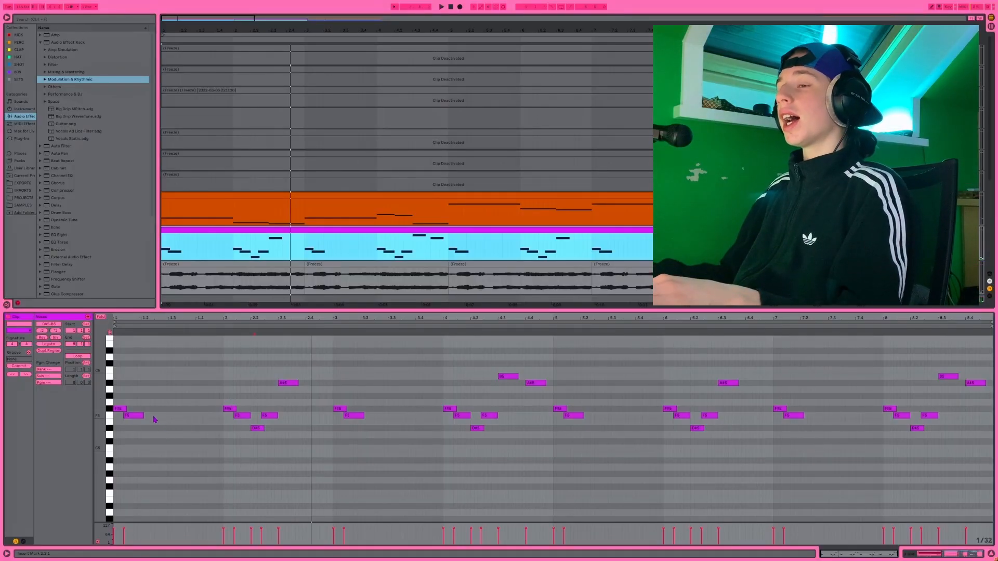
key("space")
Highlight the two opening melody notes in bar 1, and the first two and last three notes in bar 2
left_click_drag(154, 419, 129, 404)
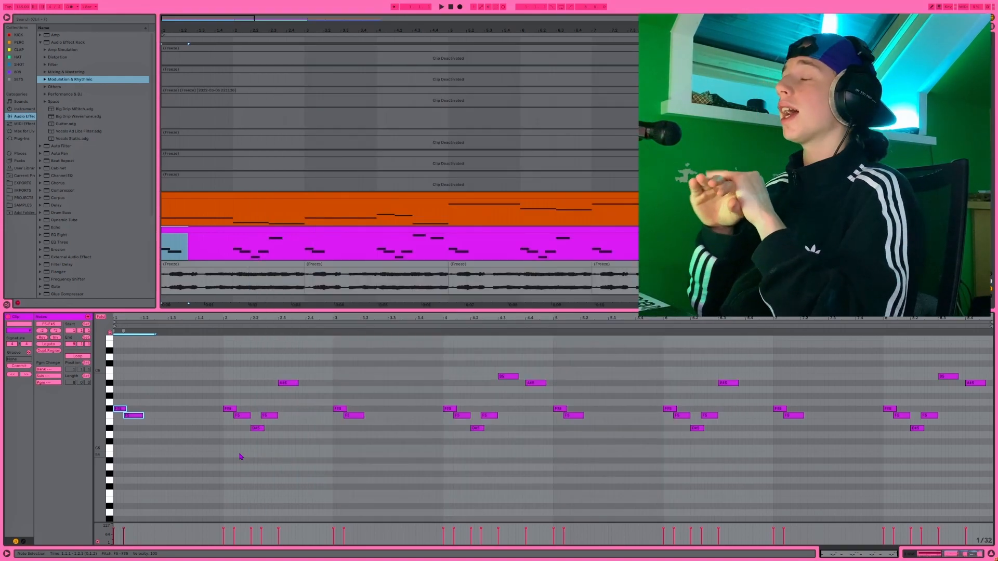
left_click_drag(236, 458, 292, 362)
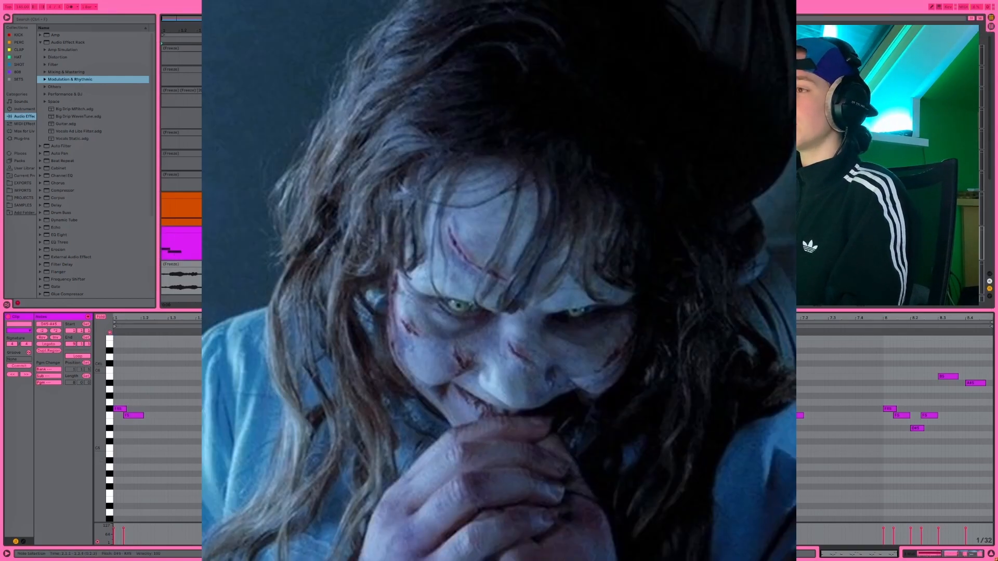
left_click(299, 365)
left_click(319, 466)
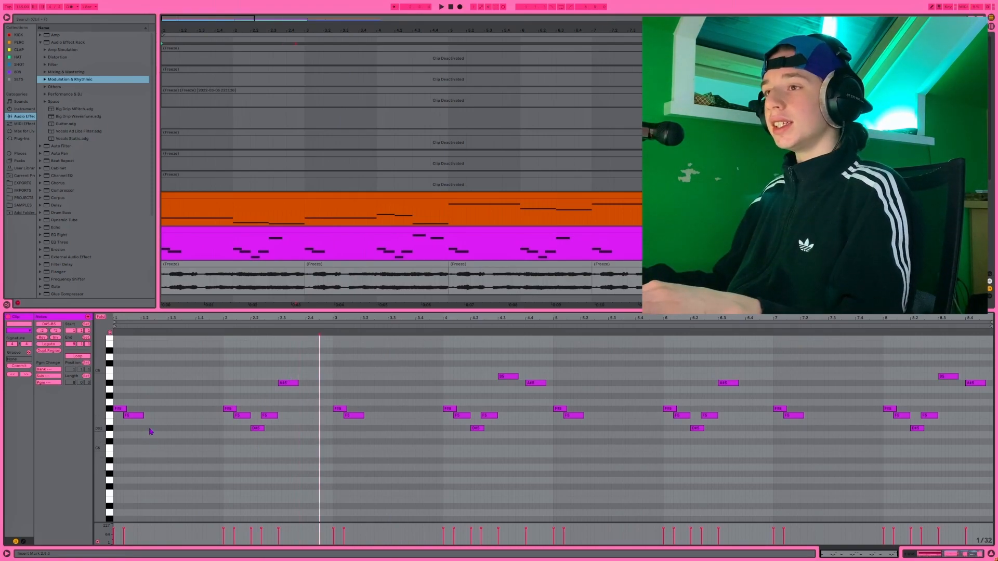
left_click_drag(149, 429, 113, 400)
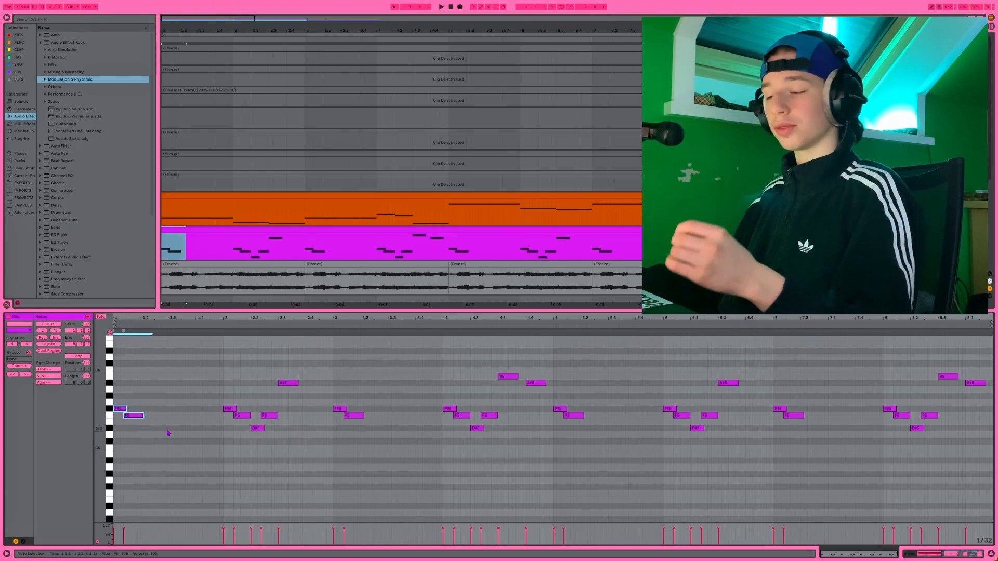
left_click_drag(230, 461, 285, 374)
left_click_drag(227, 389, 242, 426)
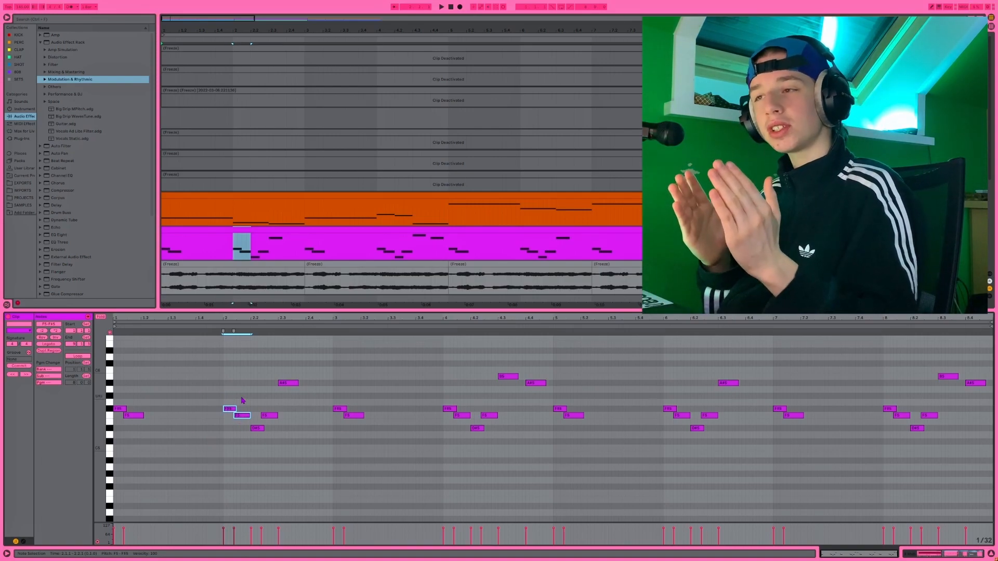
left_click(261, 447)
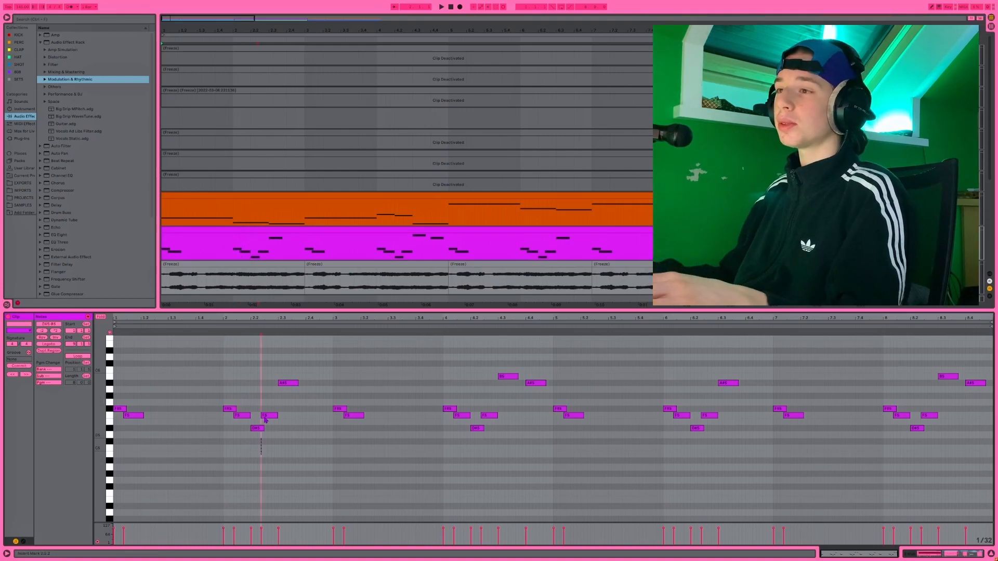
left_click_drag(260, 454, 281, 362)
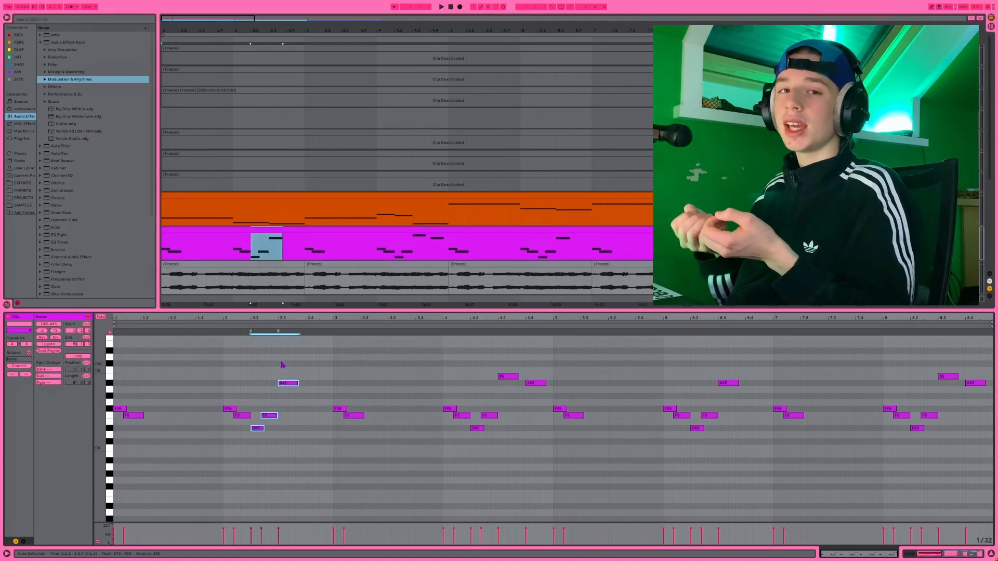
Highlight the melody notes of bars 3 and 4, singling out the two high notes ending bar 4
left_click_drag(337, 459, 526, 388)
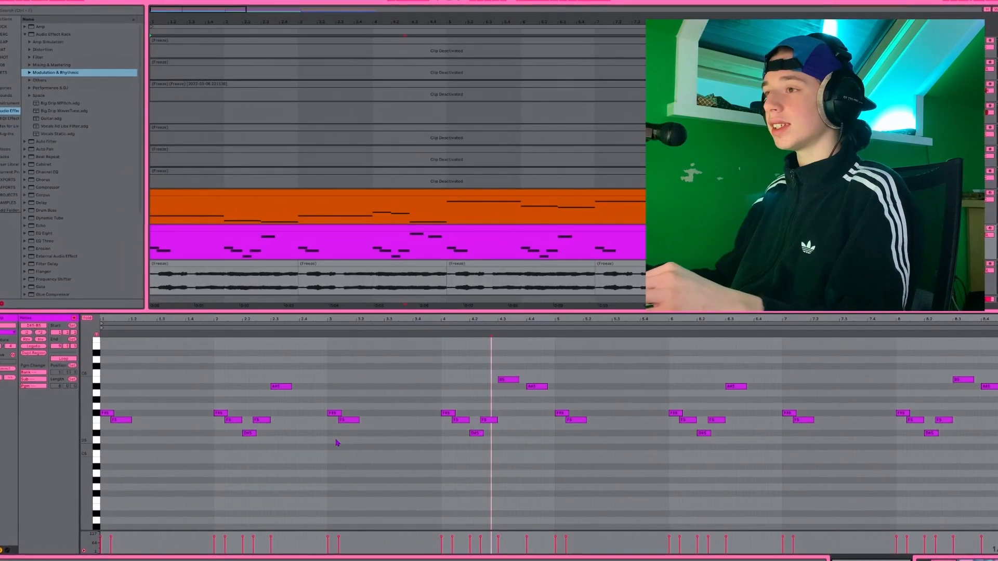
left_click_drag(368, 462, 531, 370)
left_click_drag(513, 365, 538, 398)
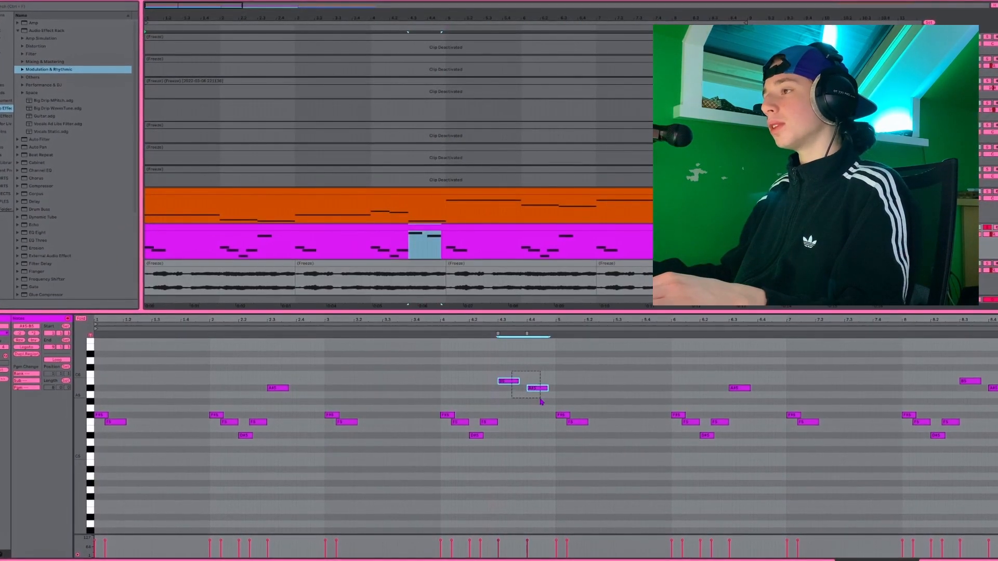
left_click(512, 418)
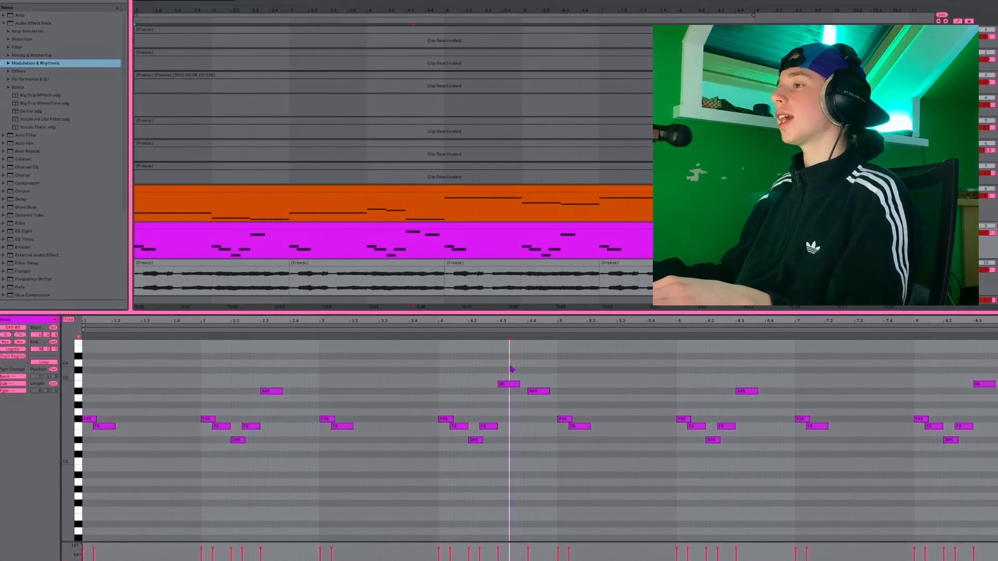
left_click_drag(494, 377, 545, 392)
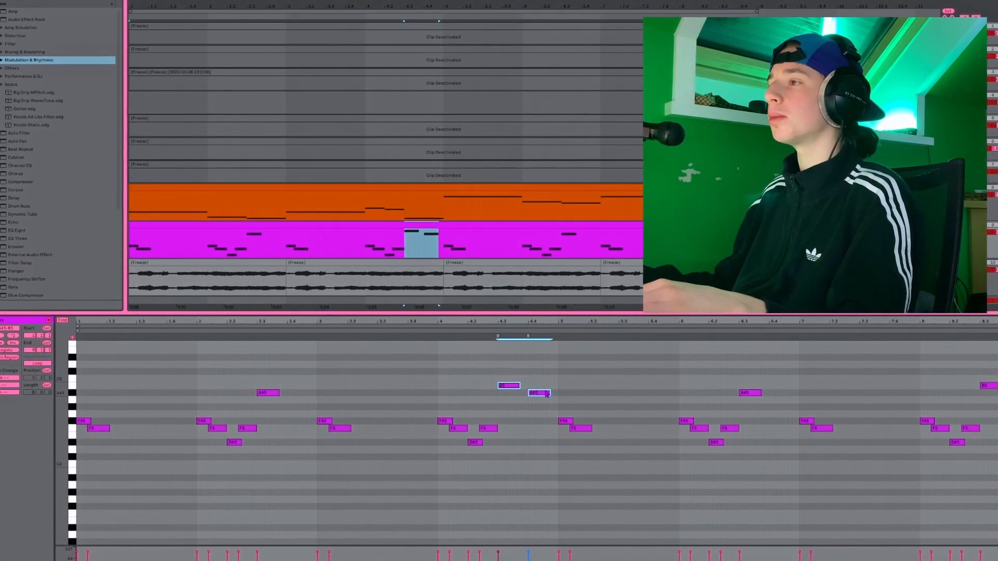
left_click(536, 445)
Turn the melody track's effect rack back on and play the melody clip with its effects
left_click(920, 555)
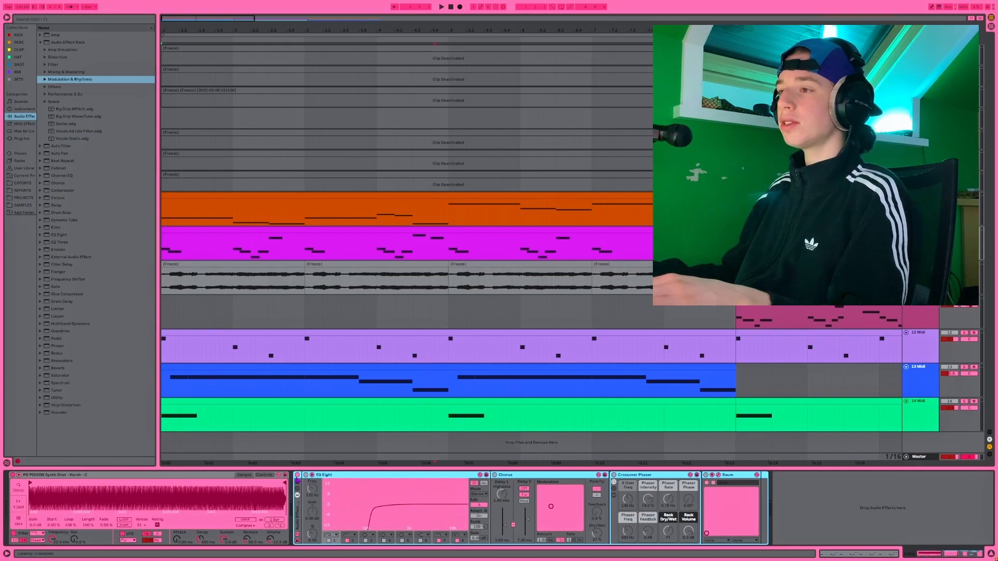
left_click(297, 476)
left_click(333, 230)
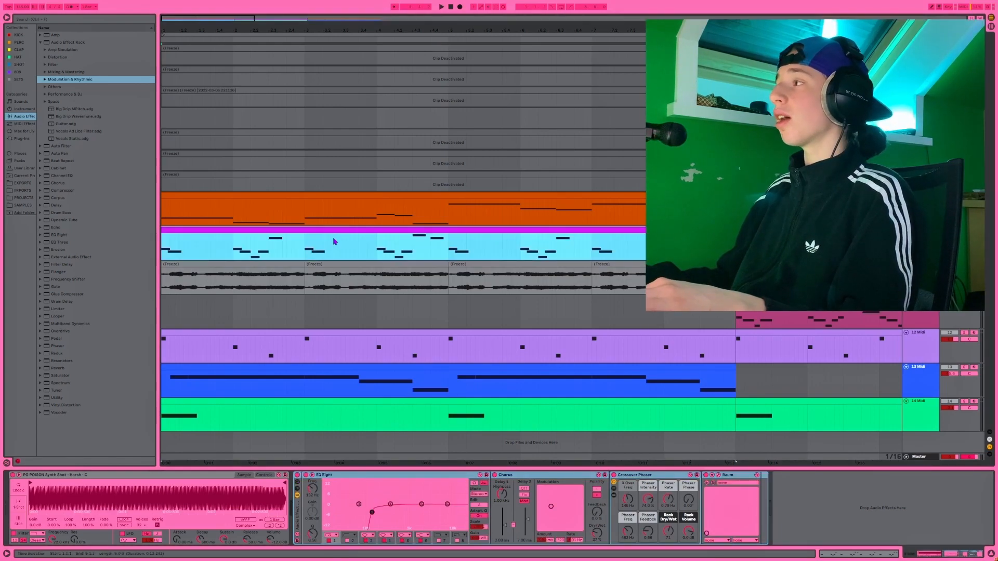
key("space")
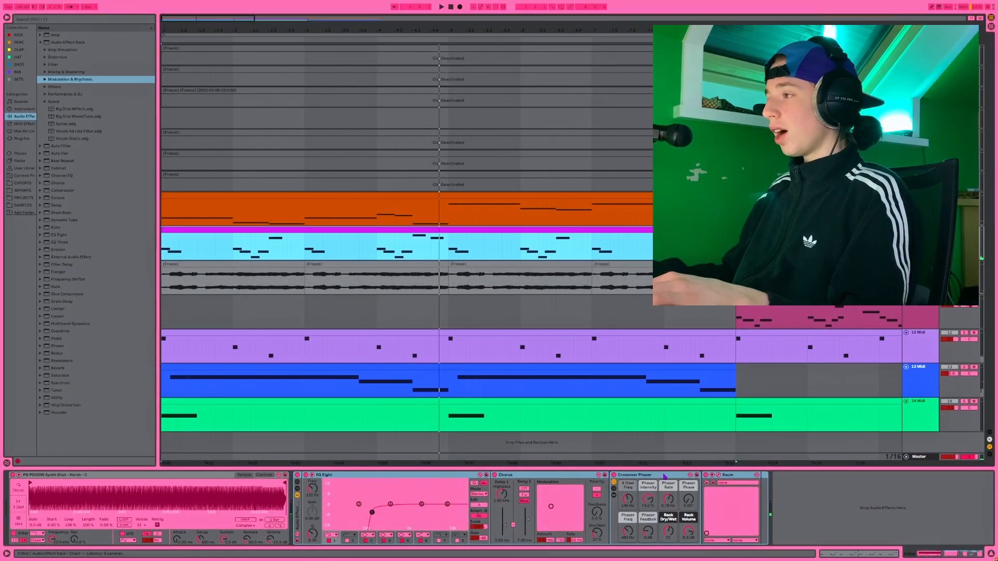
Group Crossover Phaser and Raum into a nested rack, and switch that rack off and back on
left_click(663, 476)
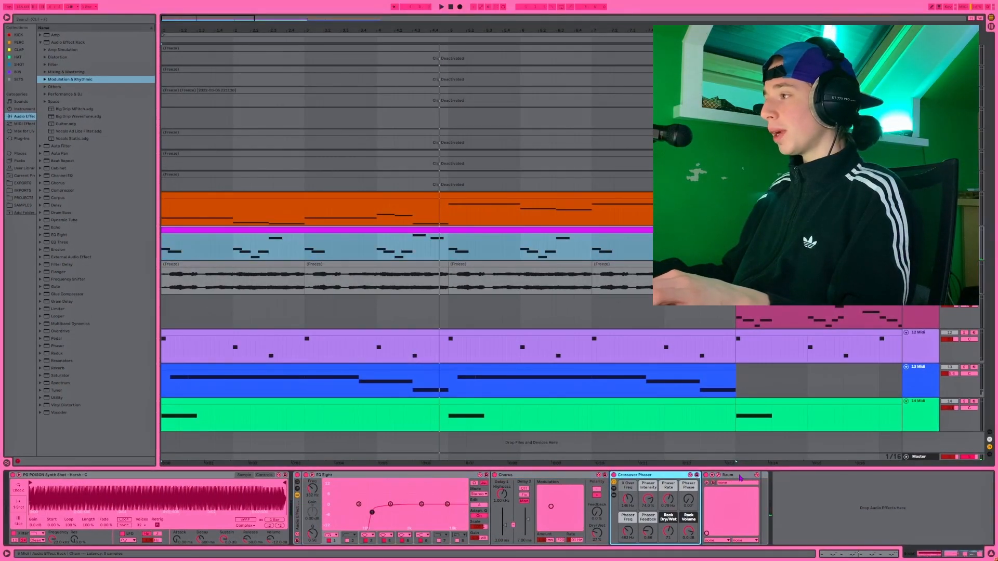
key("ctrl+g")
left_click(614, 475)
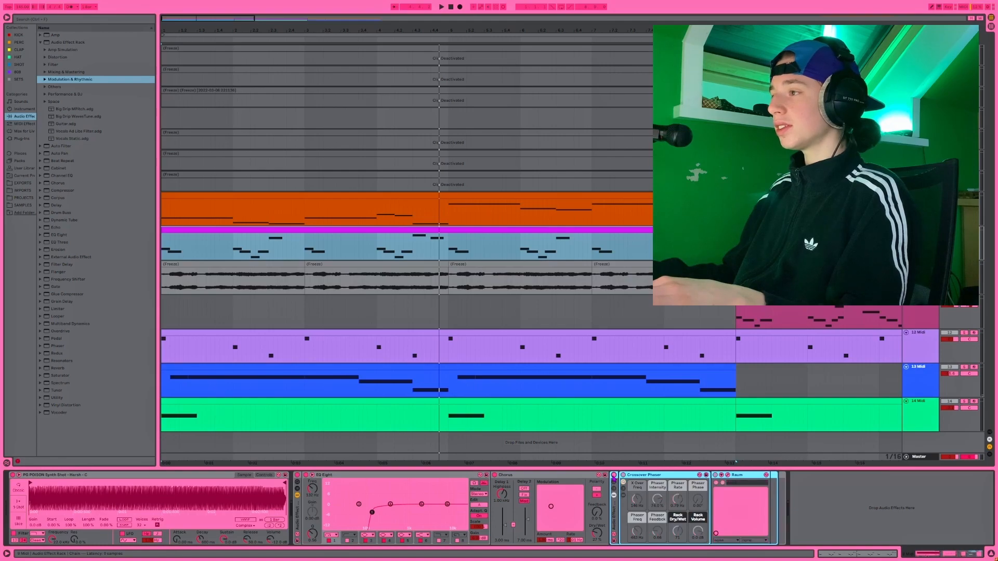
left_click(614, 475)
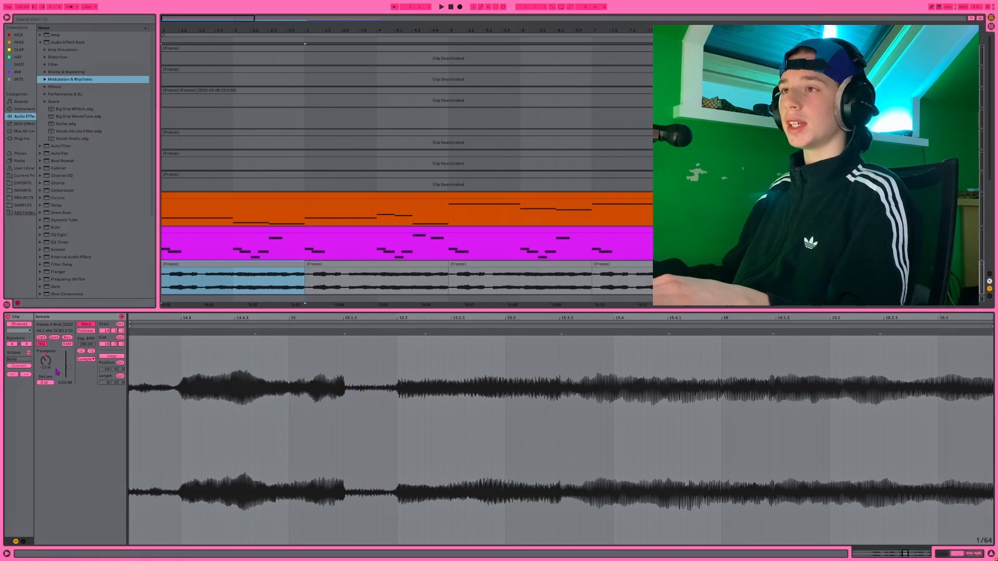
Play the first frozen audio clip on the track below the magenta melody
left_click(241, 263)
key("space")
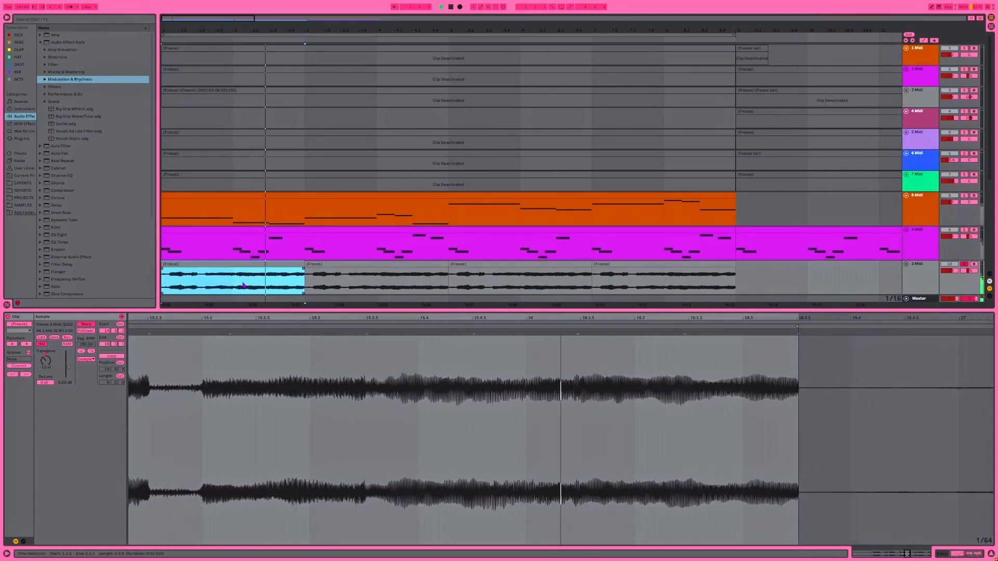
Stop playback of the frozen clip and inspect its track's EQ Eight curve, picking the band at the deep notch beside the Reverb
key("space")
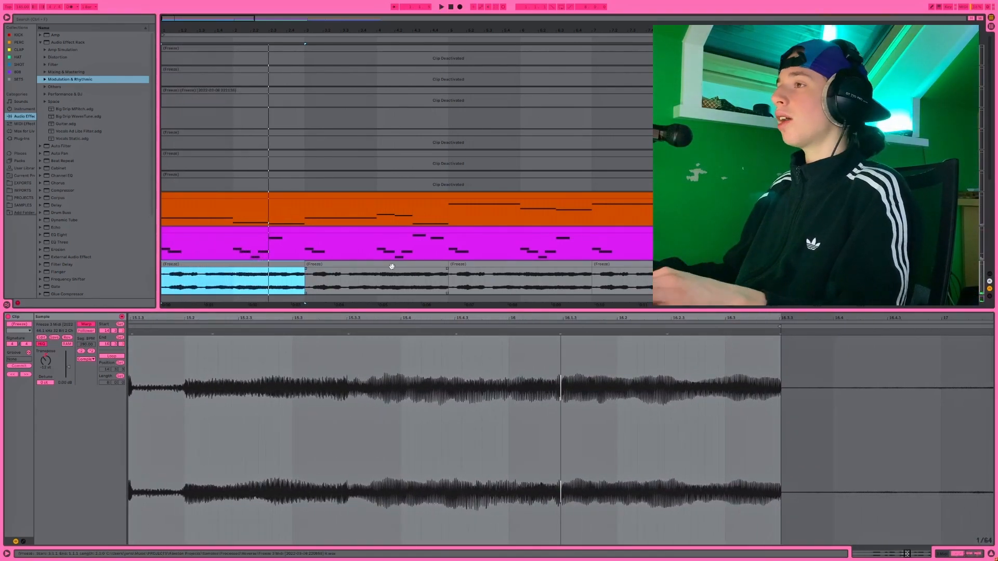
left_click_drag(305, 286, 168, 281)
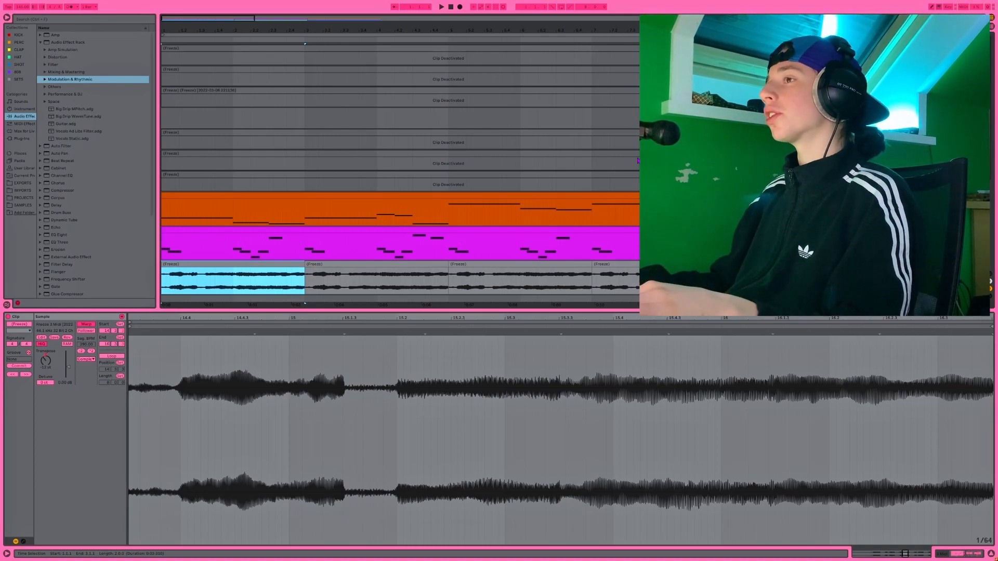
scroll(482, 231, "down", 2)
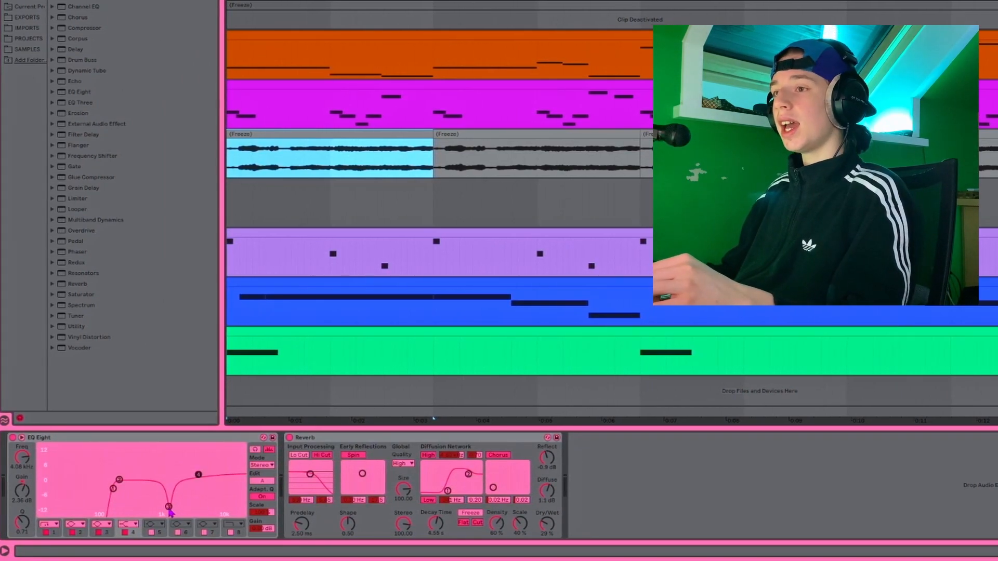
left_click(169, 508)
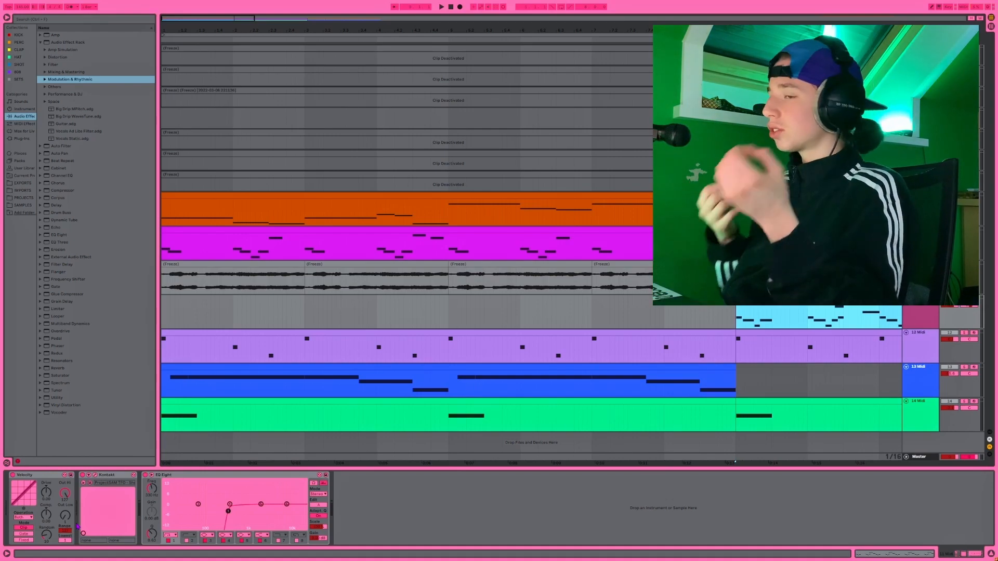
Show the Kontakt instrument on track 11 Midi, look over the Short Strings patch, and close it again
left_click(95, 475)
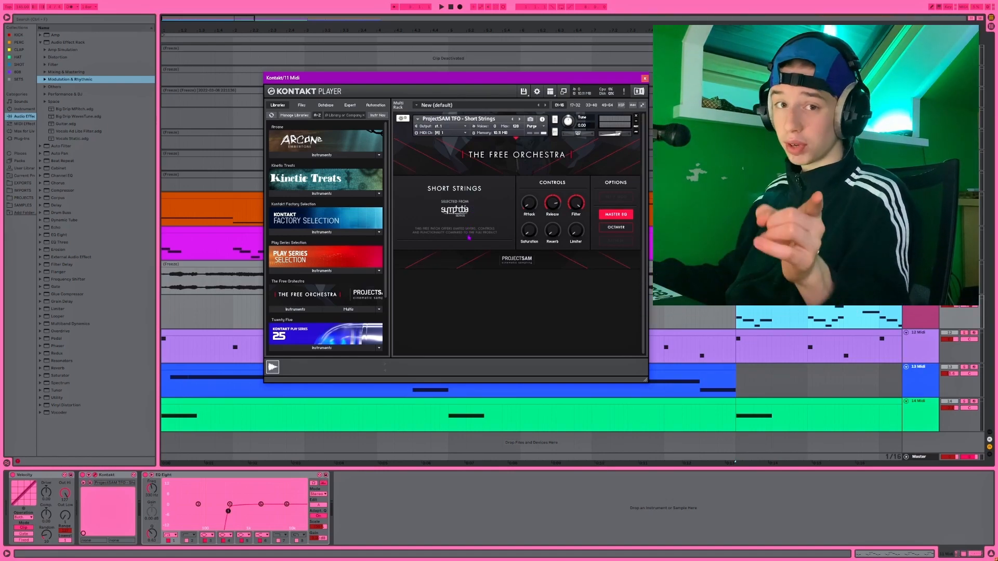
left_click(644, 78)
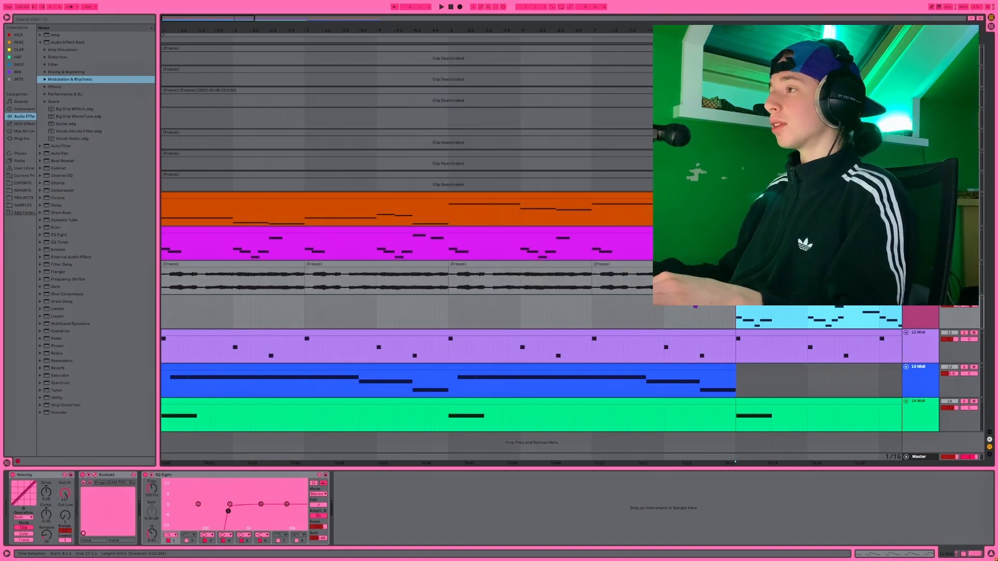
Open the notes of the purple 12 Midi clip and highlight the two notes in bar 2
left_click(610, 332)
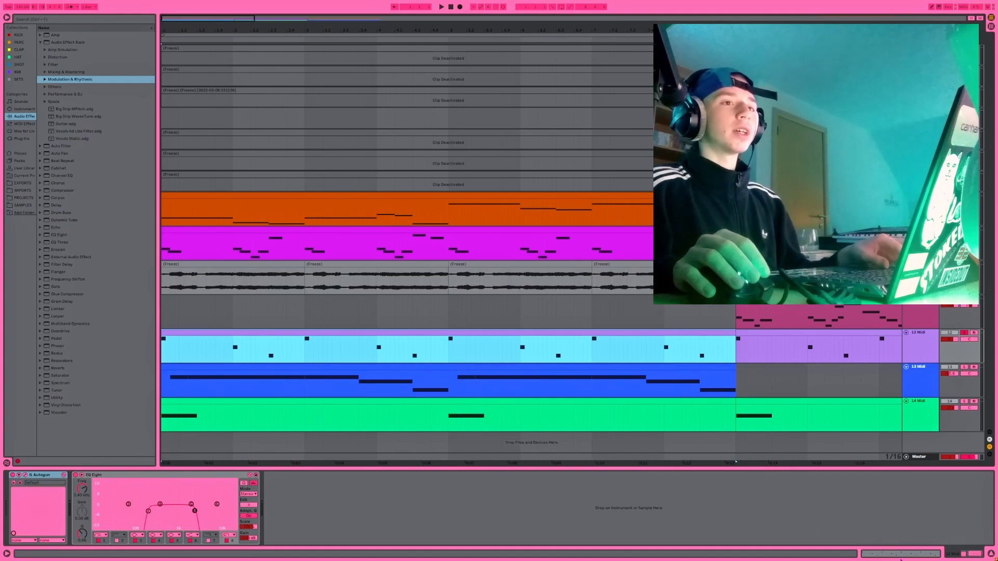
left_click(902, 555)
scroll(260, 436, "up", 2)
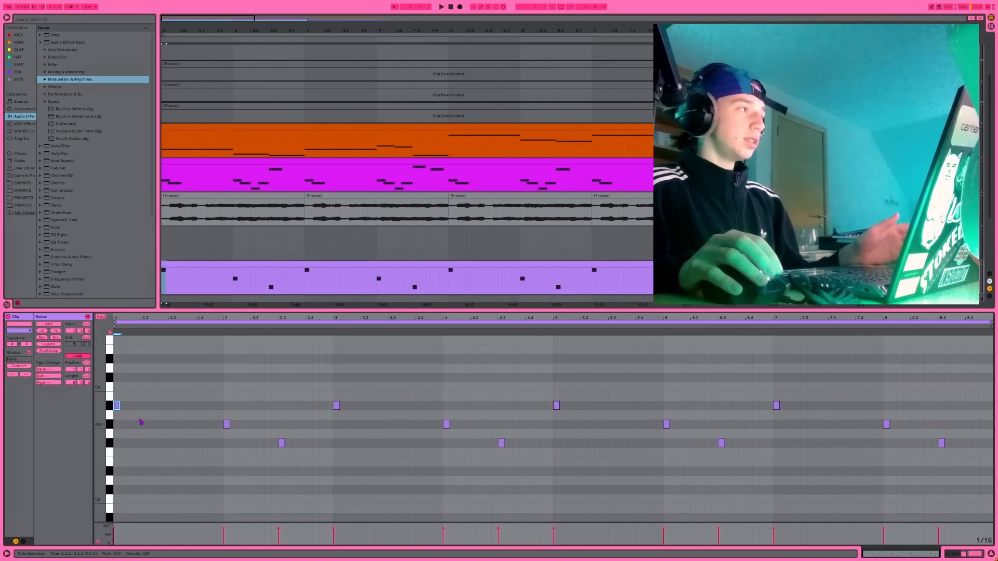
left_click_drag(224, 405, 285, 473)
left_click(285, 474)
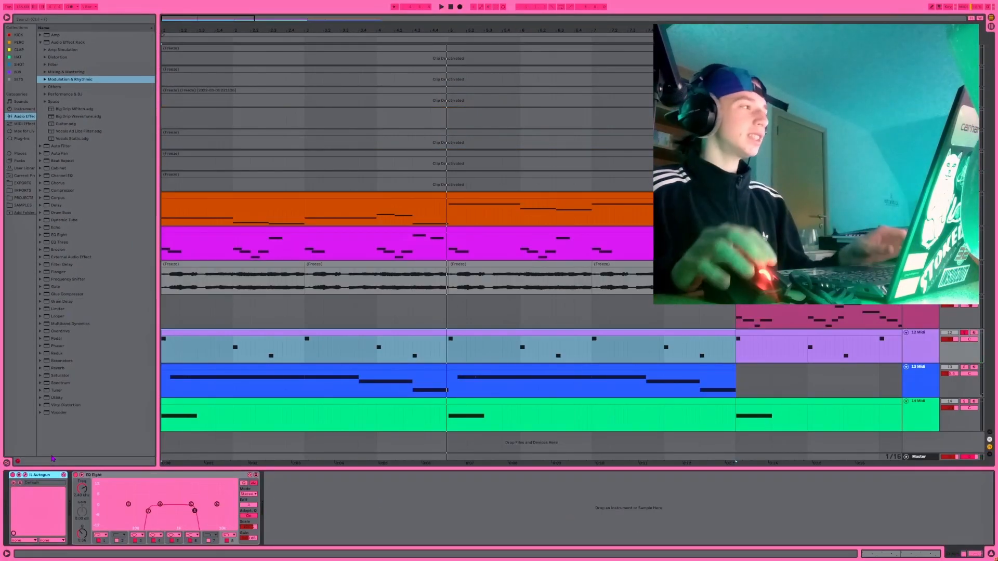
Look over the IL Autogun instrument on track 12 Midi, close it, and inspect the low-cut band of the track's EQ Eight
left_click_drag(317, 560, 464, 118)
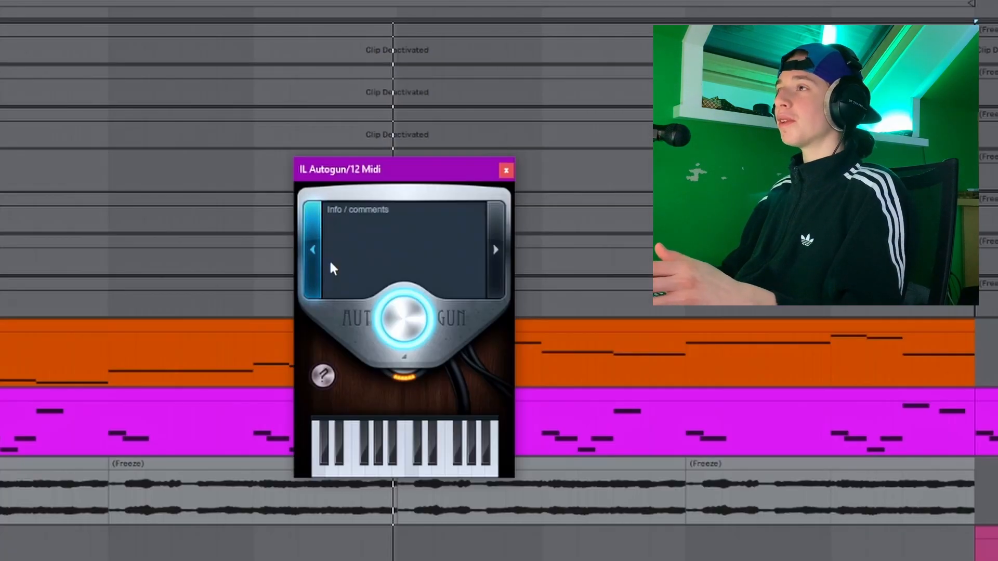
left_click(407, 159)
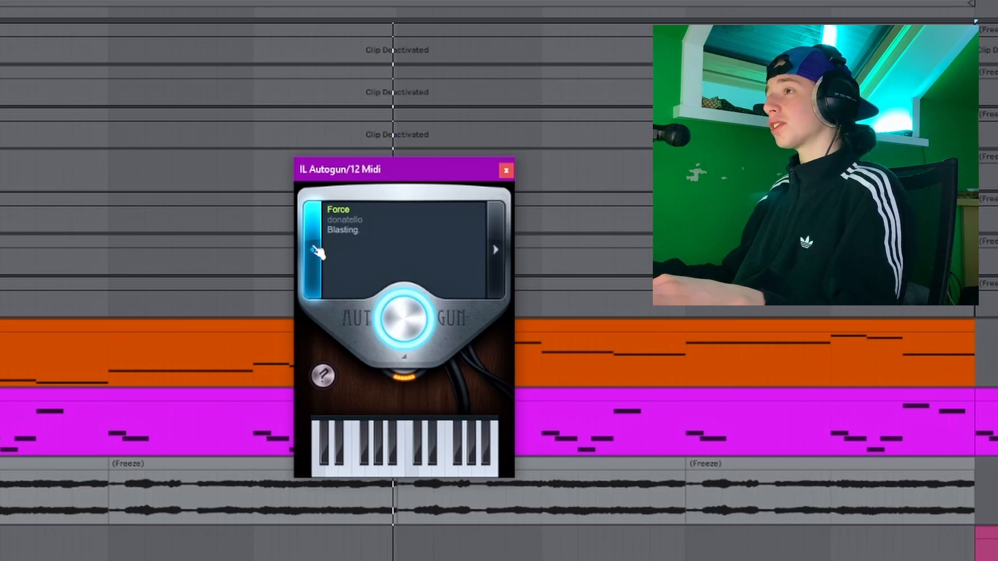
left_click(512, 176)
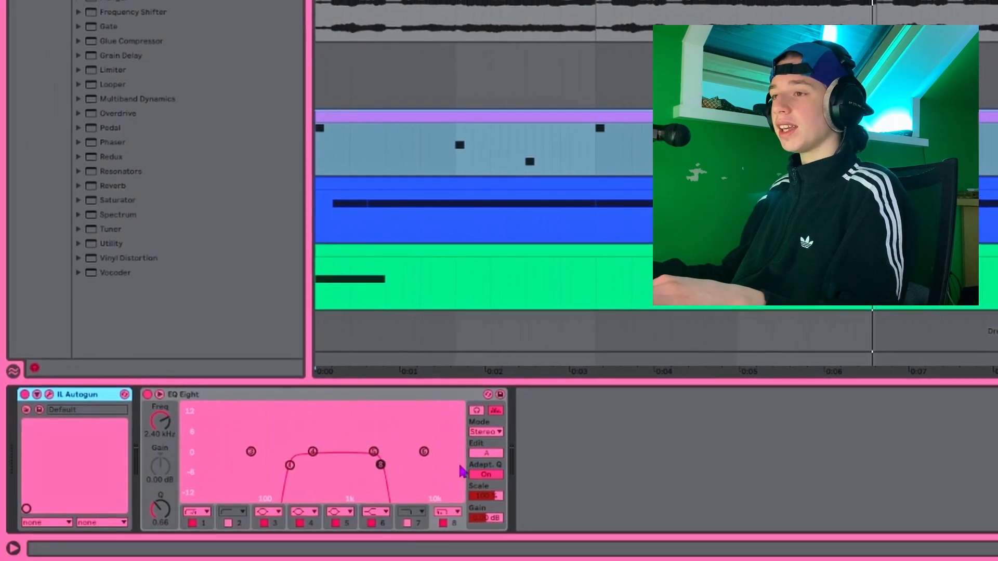
left_click(288, 465)
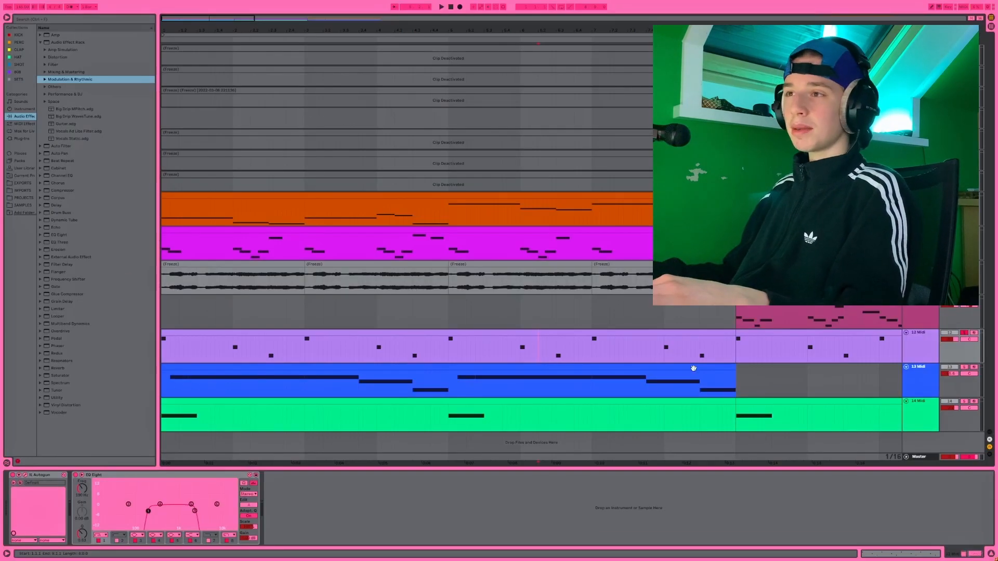
Open the notes of the blue 13 Midi clip and highlight all of them
left_click(693, 368)
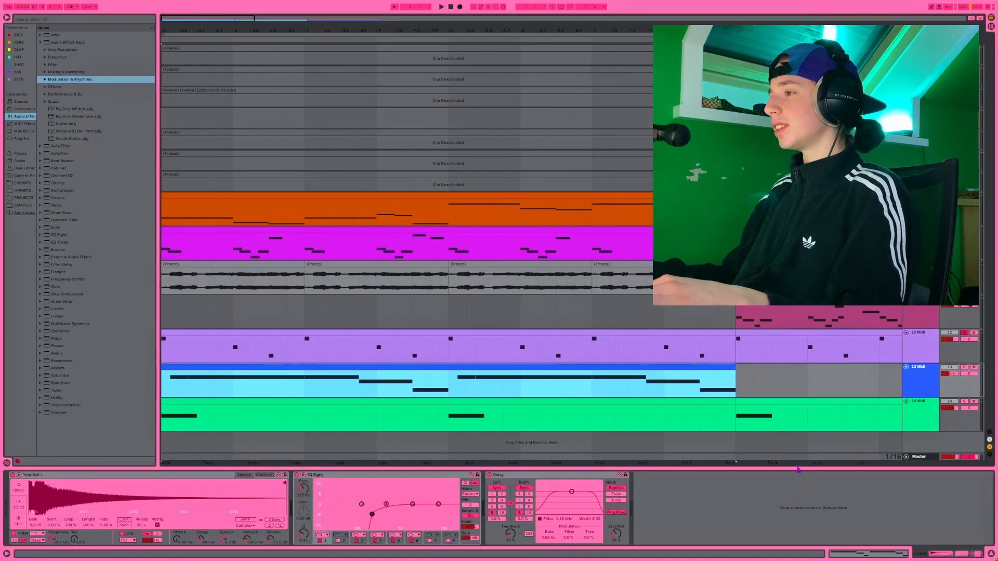
left_click(869, 553)
left_click(265, 448)
left_click_drag(126, 406, 956, 474)
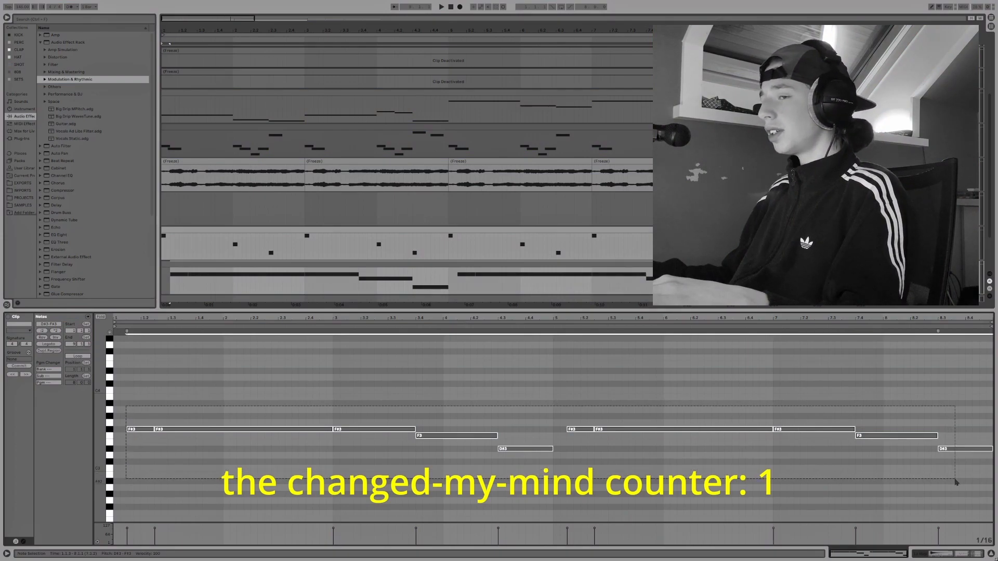
Show the notes of the magenta melody clip and the purple clip to compare them with the blue clip
left_click(243, 139)
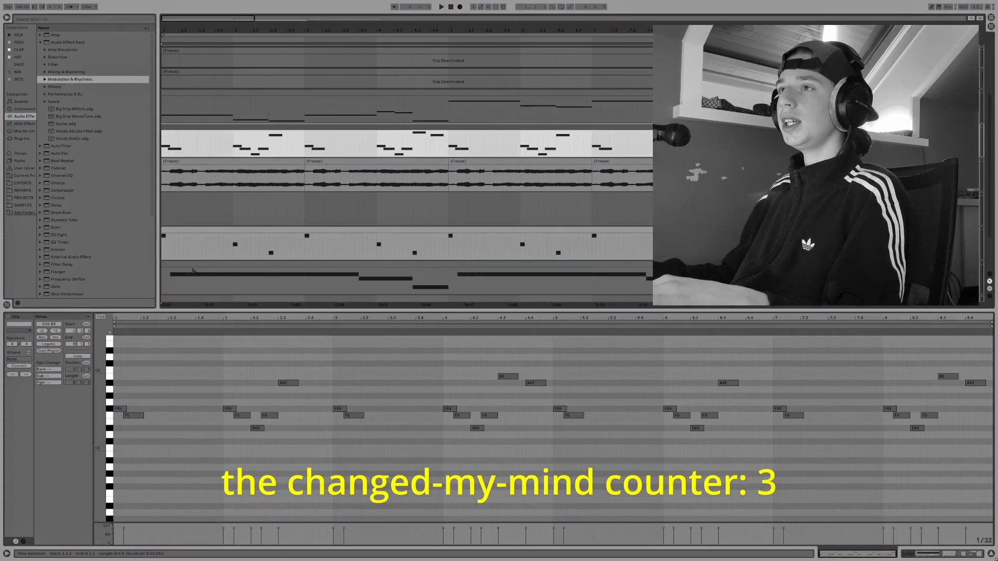
left_click(201, 230)
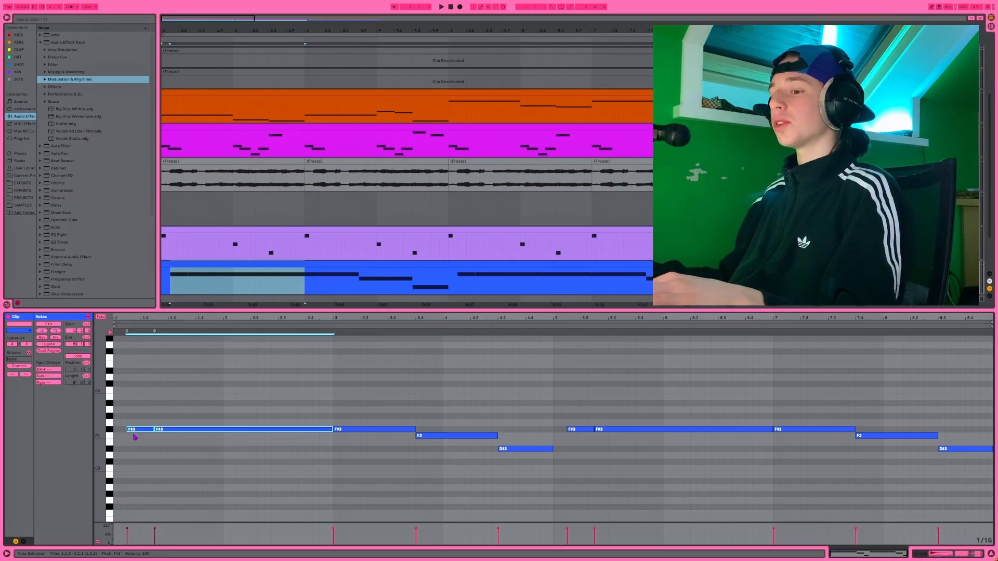
Clear the note selection in the blue 13 Midi clip, play it, and return to the track's devices
left_click(190, 462)
key("space")
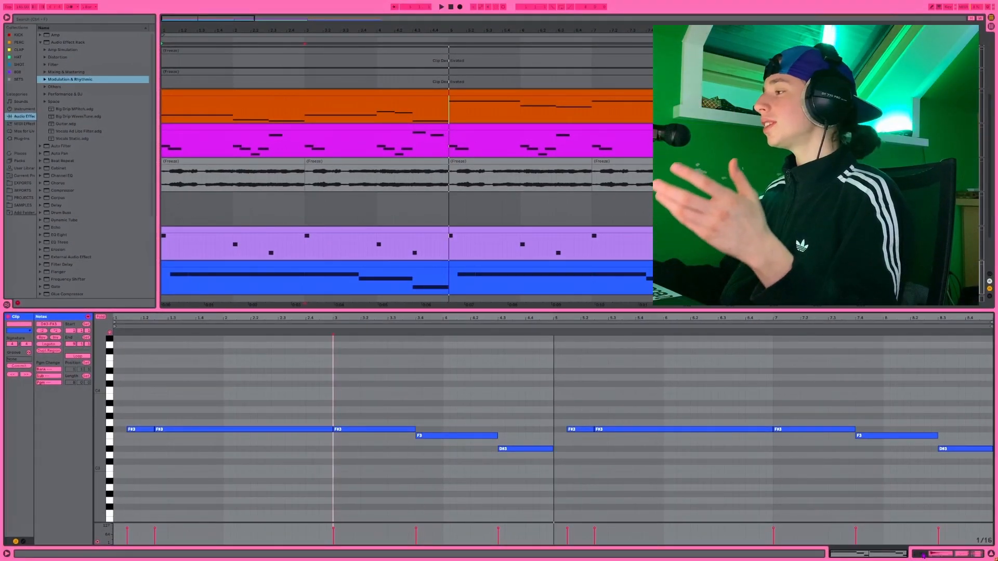
left_click(923, 555)
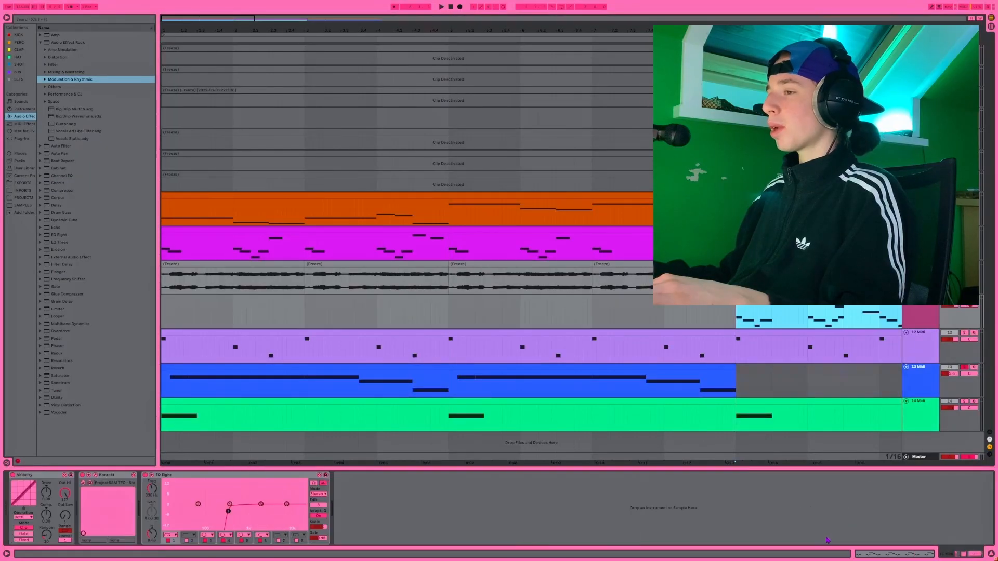
View the notes of the 11 Midi clip, and examine the Attack control of its Short Strings patch in Kontakt
left_click(887, 556)
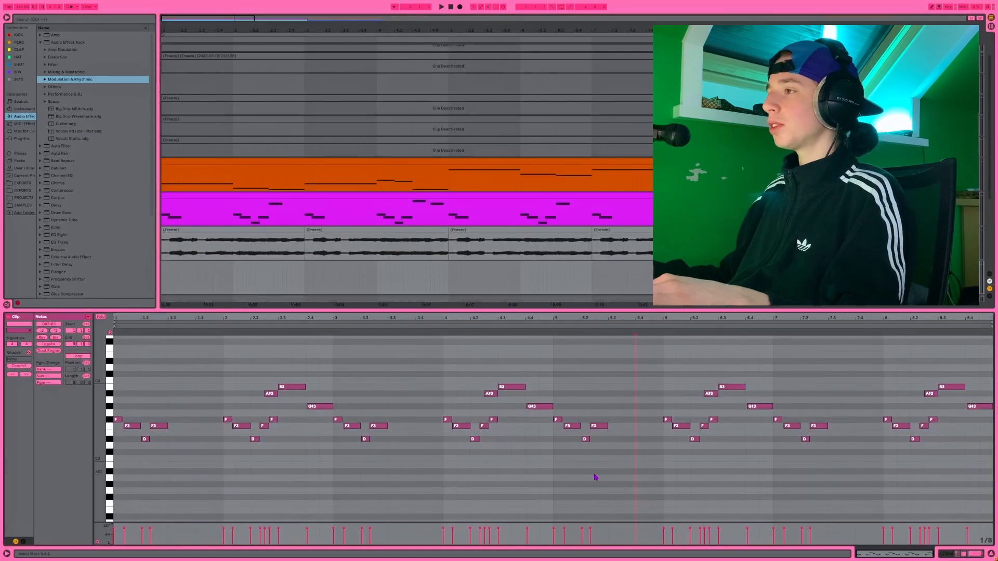
scroll(619, 417, "up", 2)
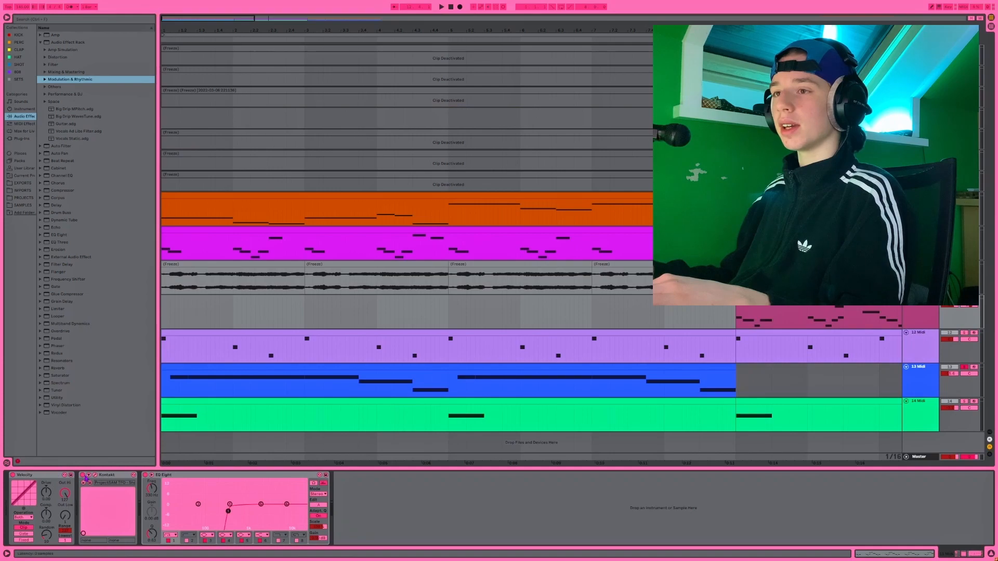
left_click(95, 474)
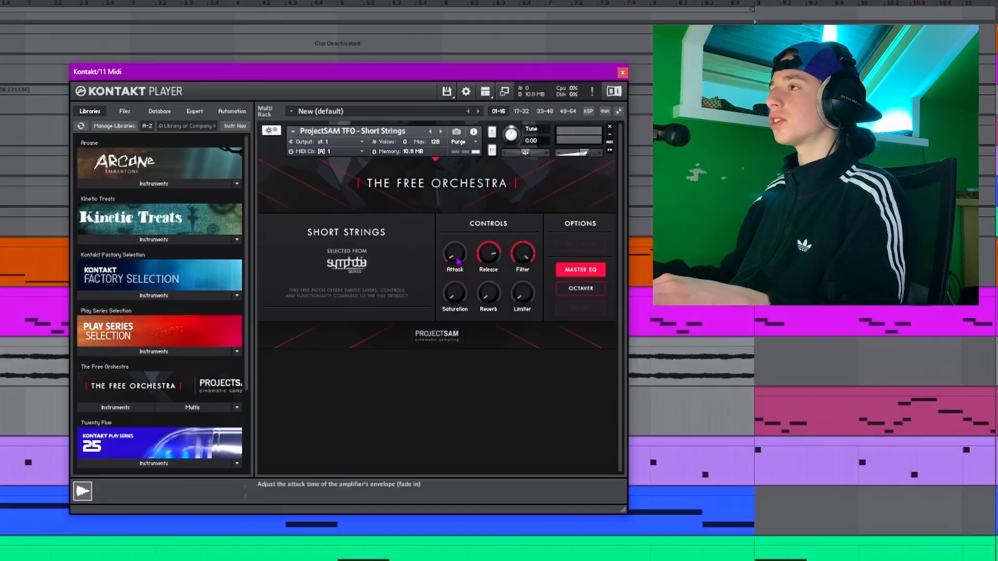
left_click(529, 204)
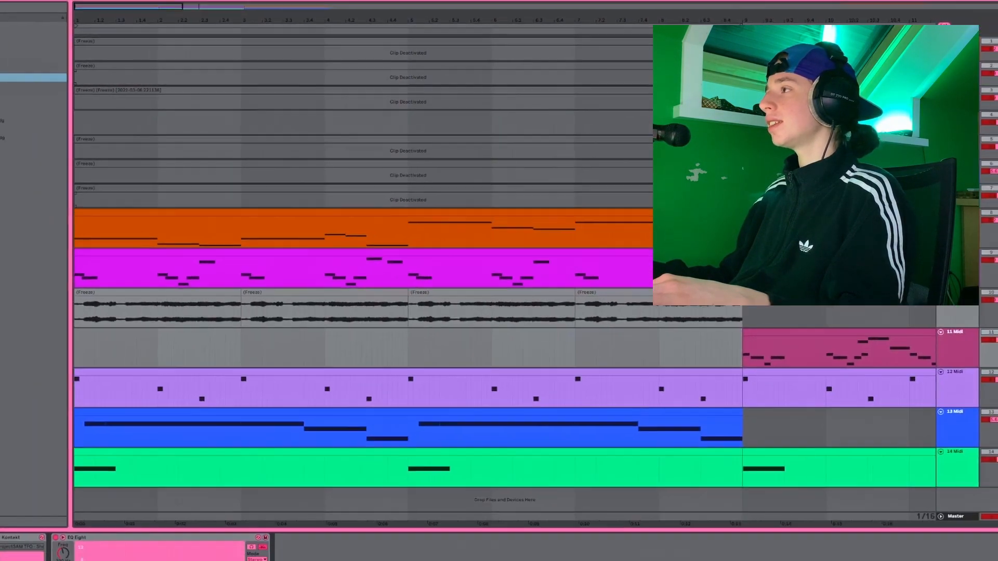
Reopen the 11 Midi clip's notes, highlight the repeating phrases from bar 3 to the end of bar 8, and clear the selection
left_click(836, 333)
left_click(882, 555)
left_click_drag(176, 472, 1, 413)
left_click(223, 419)
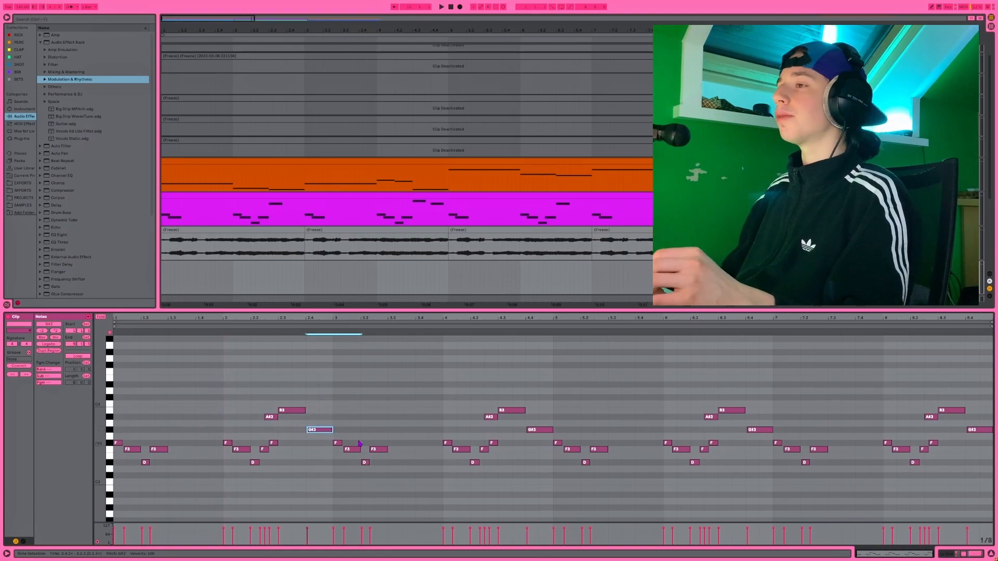
left_click_drag(340, 374, 990, 504)
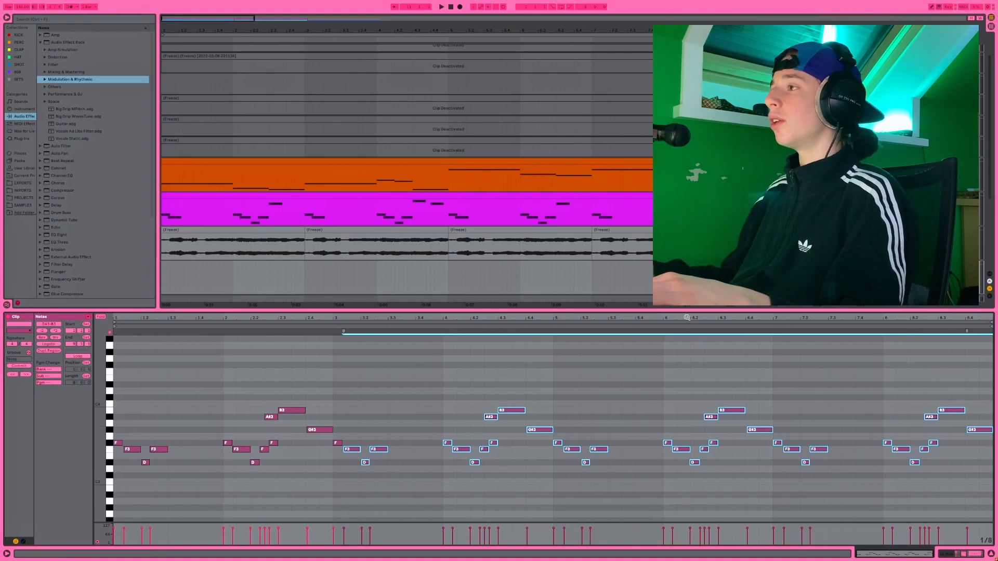
left_click(682, 379)
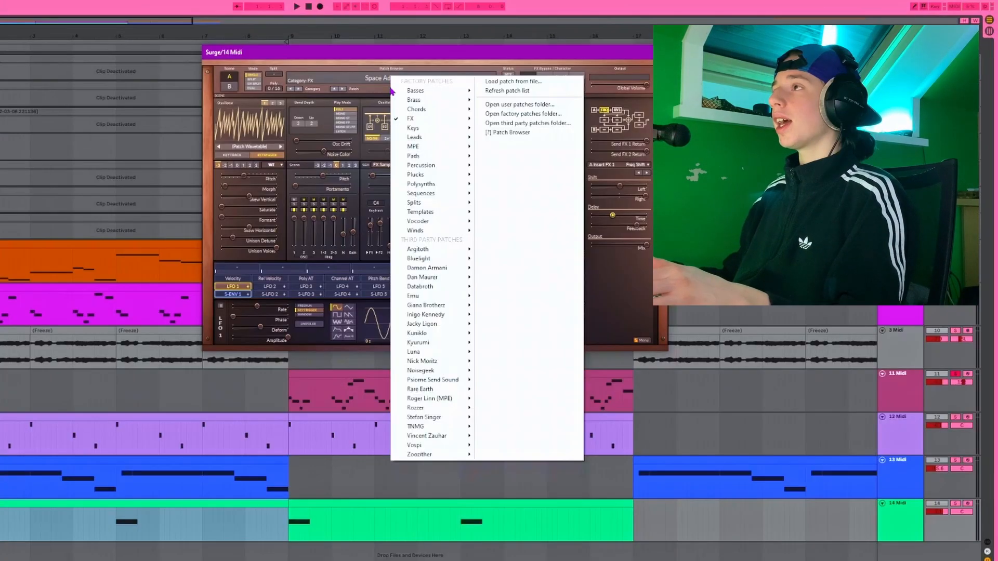
Choose the Space Adventure 1 patch from the FX category of Surge's factory patches on track 14 Midi
mouse_move(430, 120)
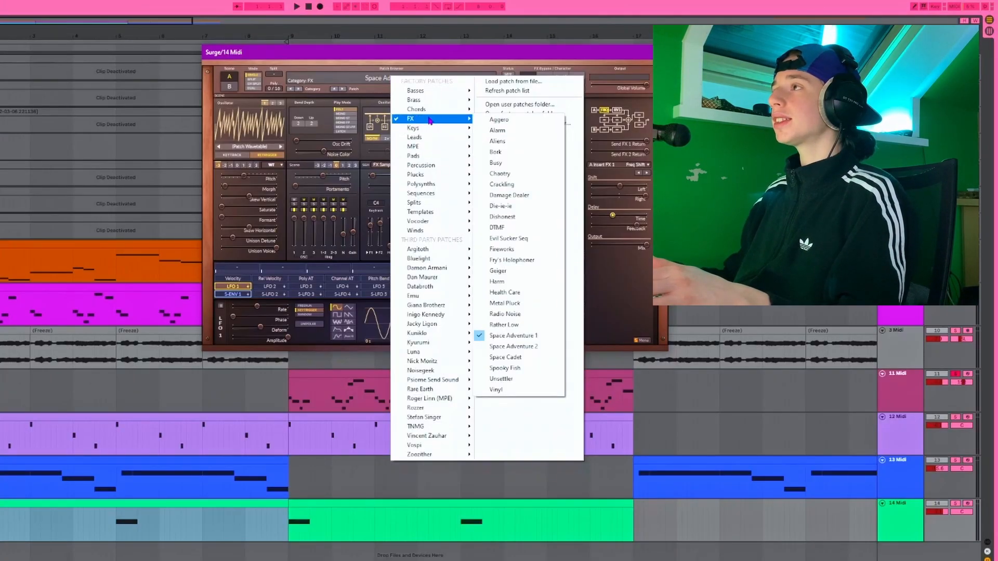
left_click(506, 335)
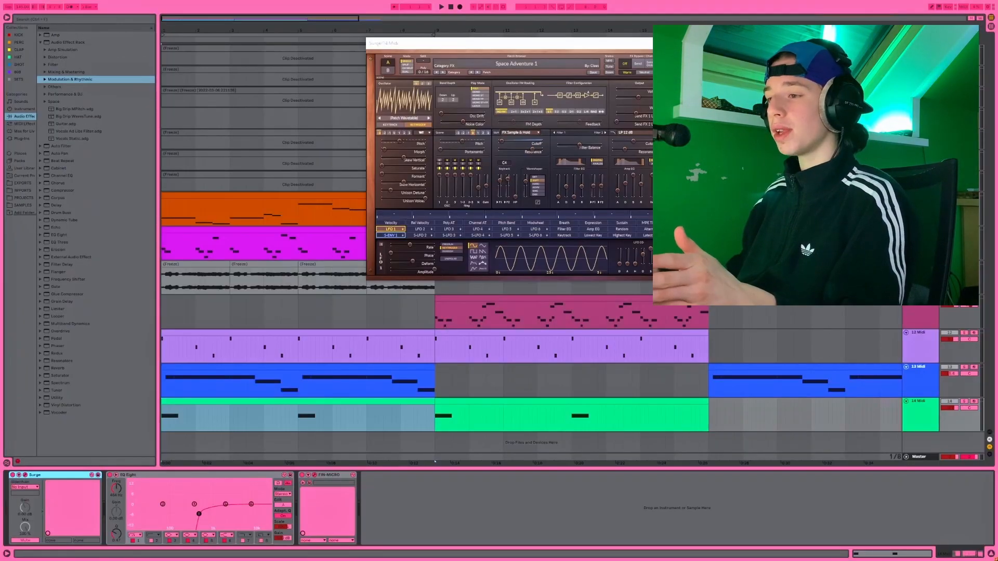
Examine the Finisher Micro effect on track 14 Midi and the notes of the green clip
left_click(519, 420)
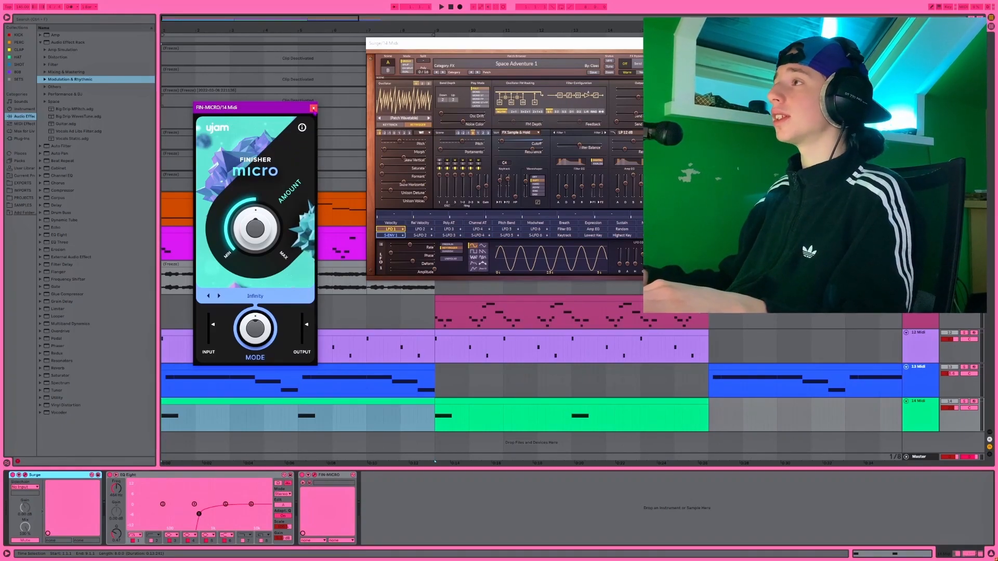
left_click(878, 555)
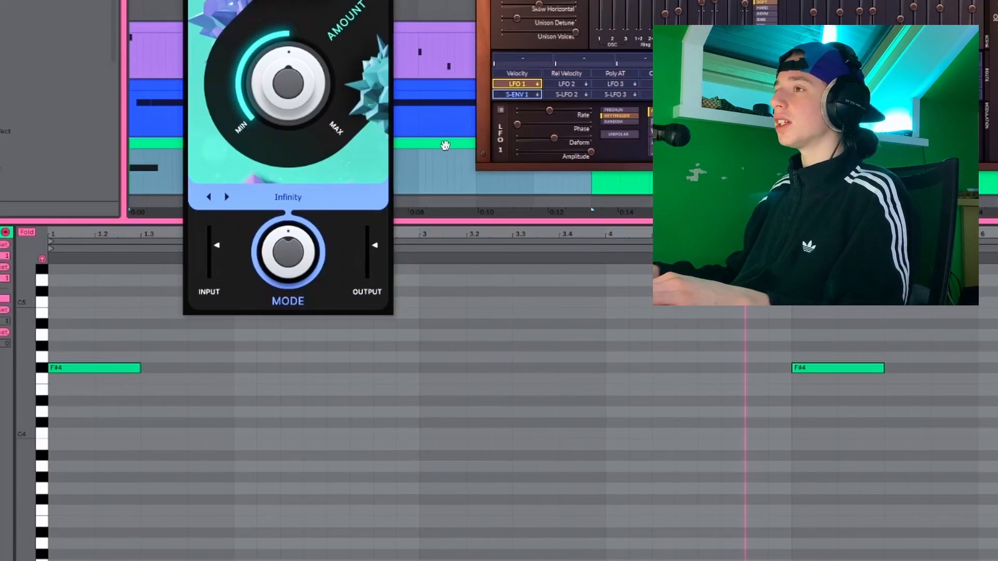
left_click(348, 265)
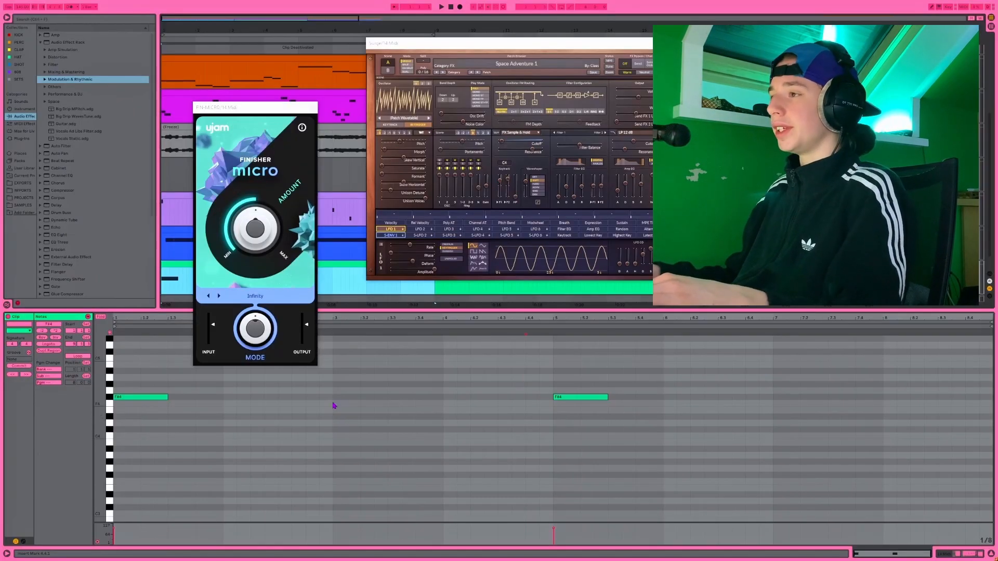
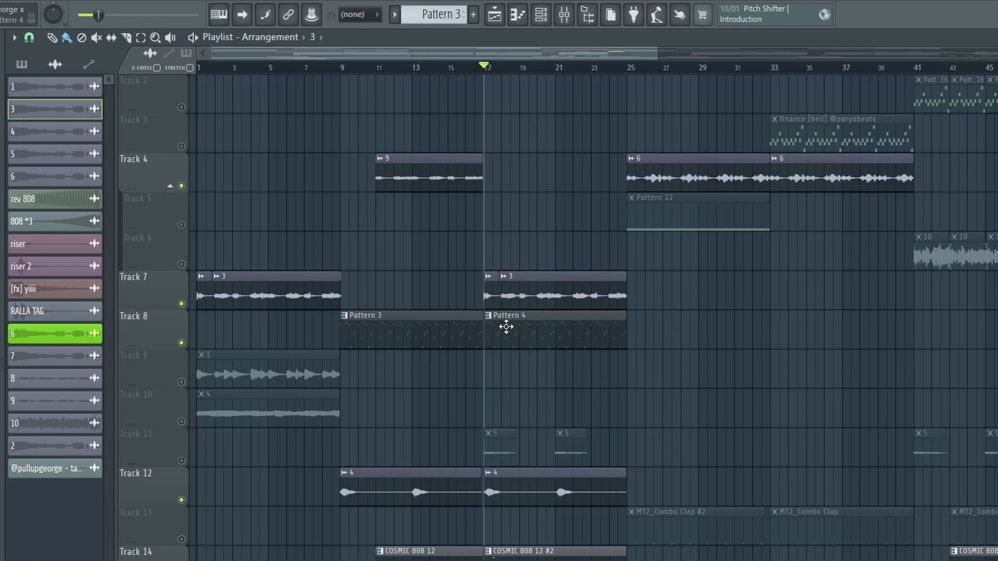
Switch to the FL Studio arrangement, open Pattern 4 on Track 8, and unmute Track 11 during playback
double_click(520, 329)
left_click(494, 16)
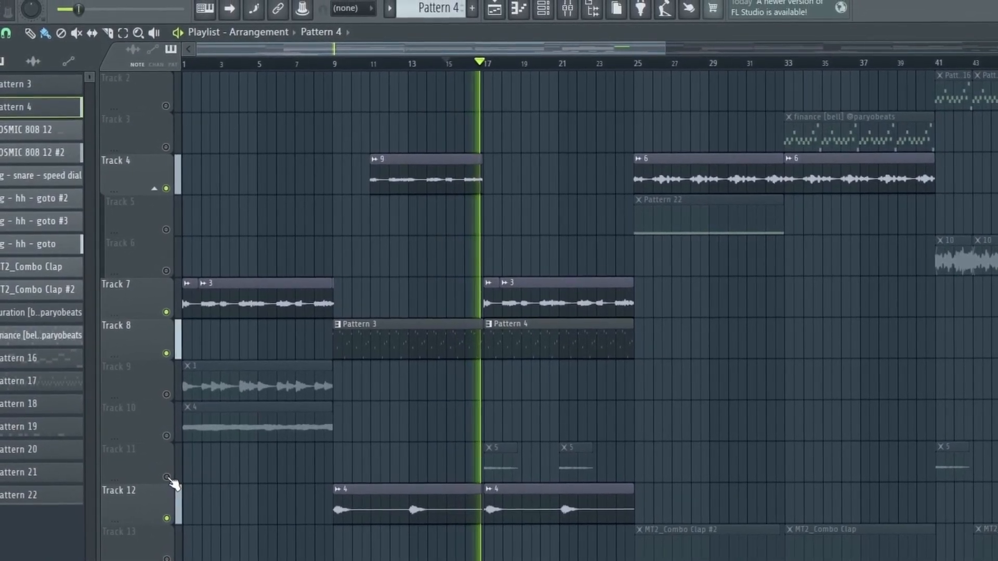
left_click(160, 461)
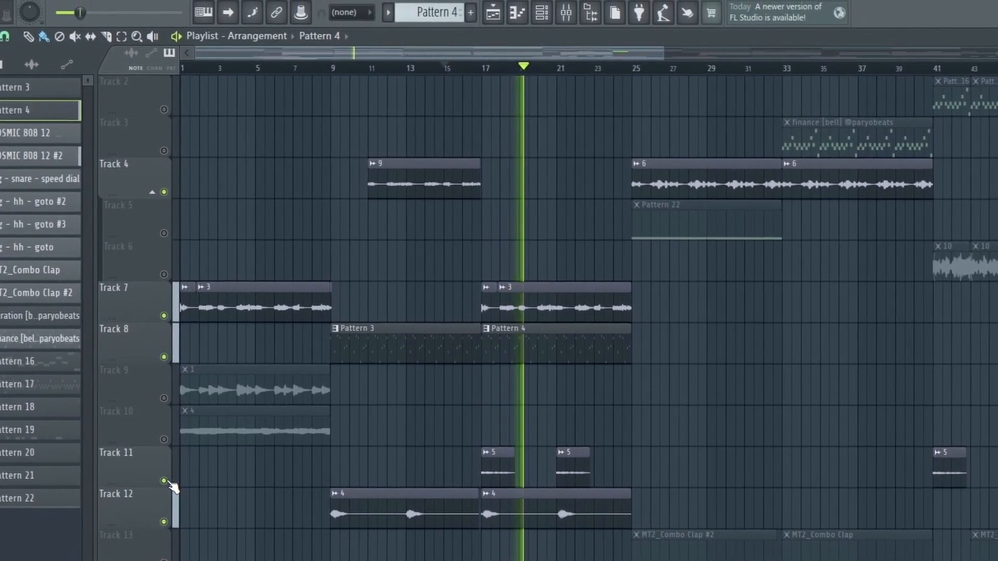
scroll(171, 465, "down", 8)
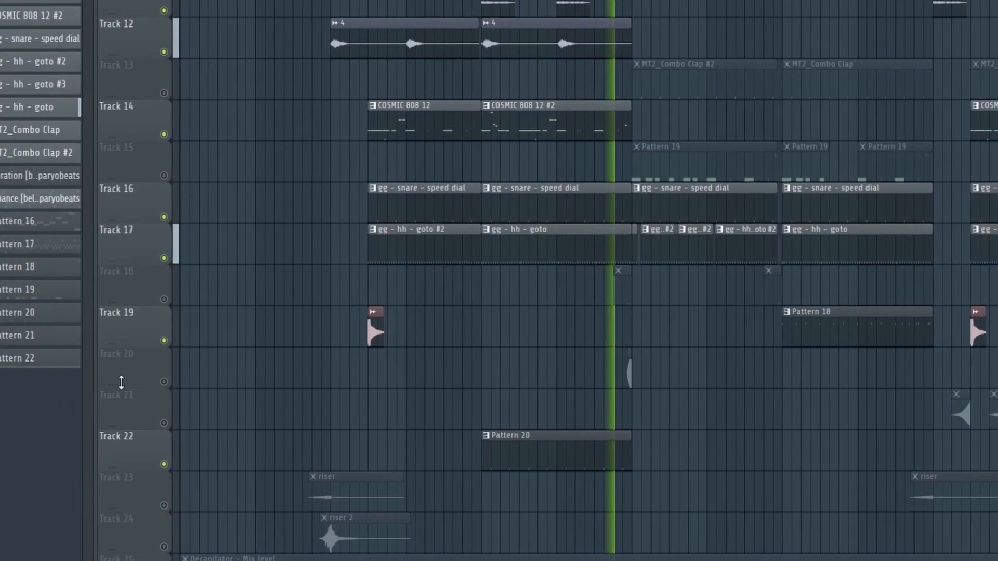
Unmute Track 20 and Track 18 during playback, and stop the playback
left_click(168, 369)
left_click(168, 287)
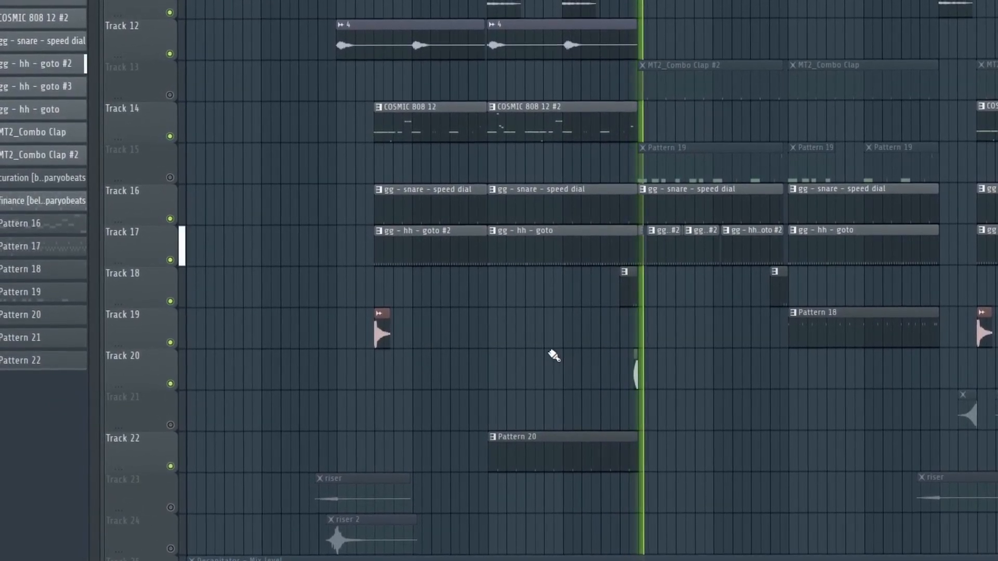
key("space")
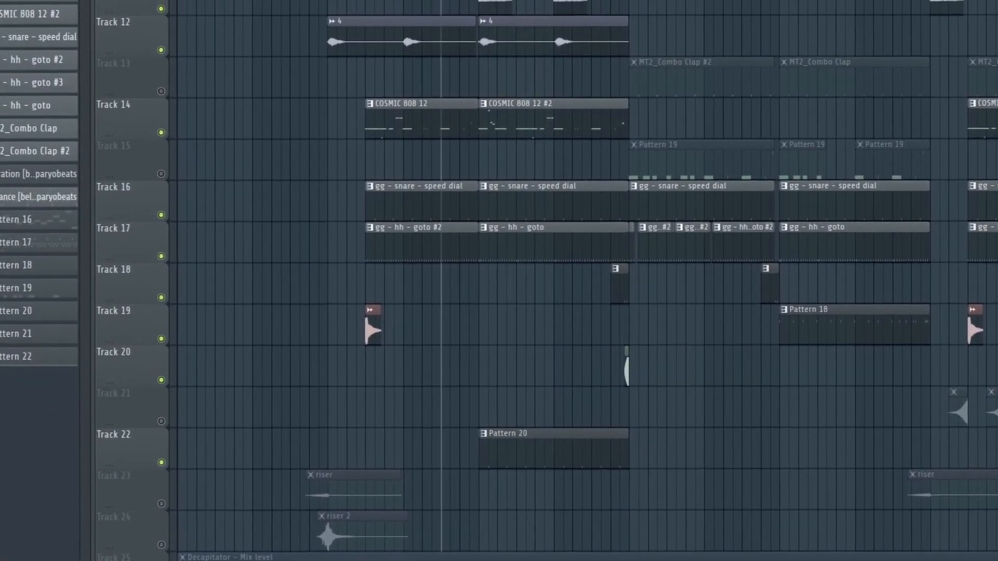
Play through the section from bar 25, extend the time selection to bar 41 and on to bar 49, and clear it
left_click_drag(456, 5, 730, 5)
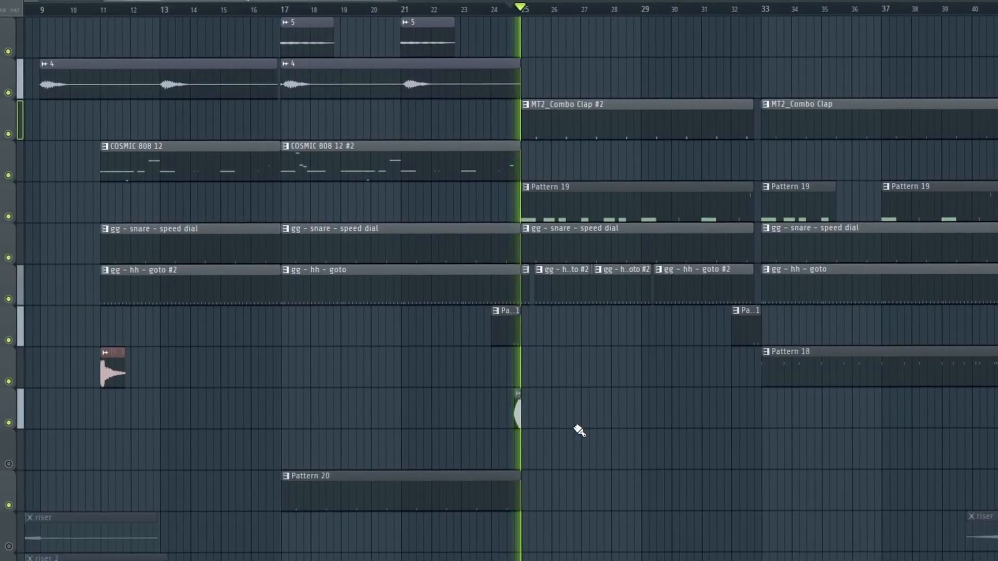
scroll(577, 430, "down", 2)
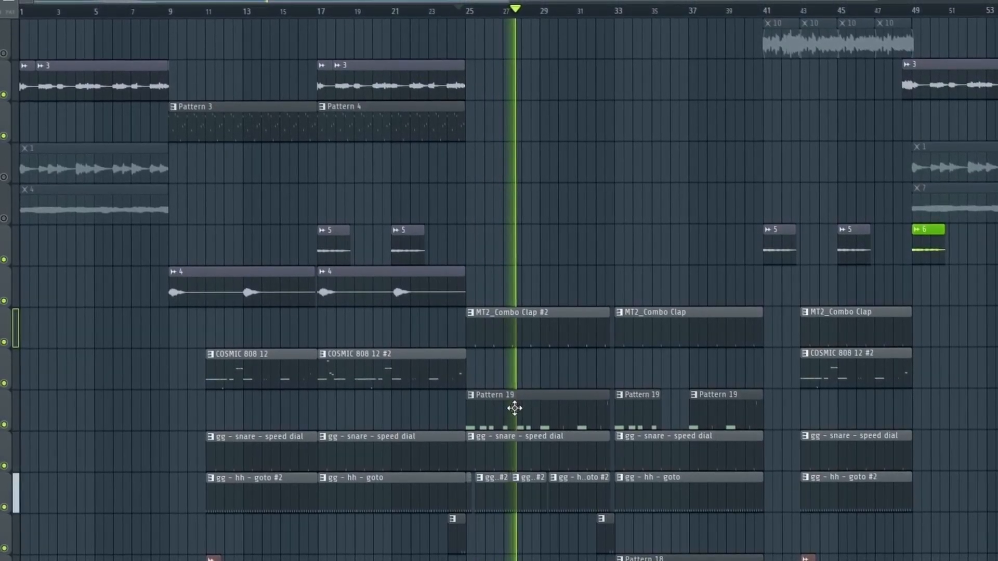
key("F6")
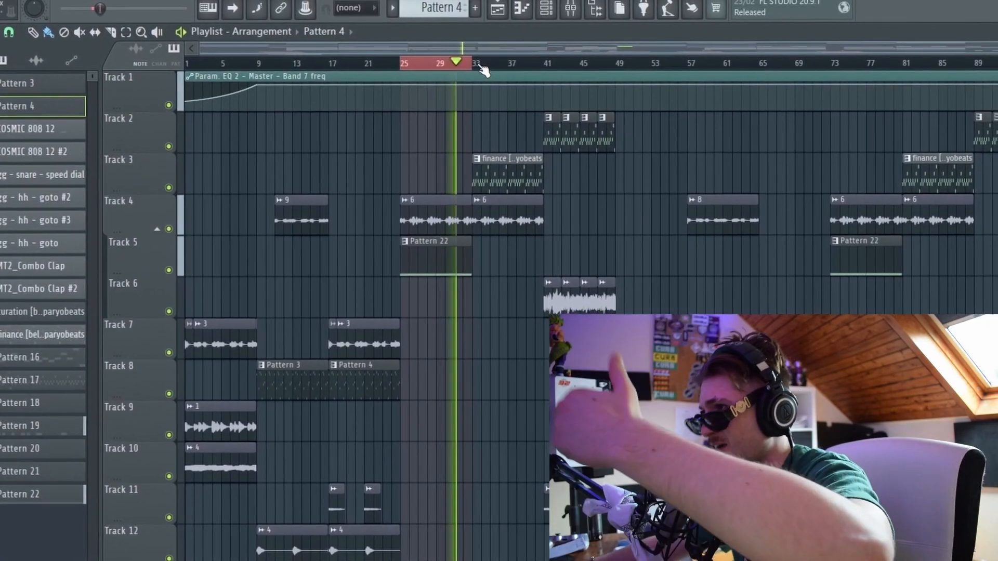
left_click_drag(476, 64, 548, 88)
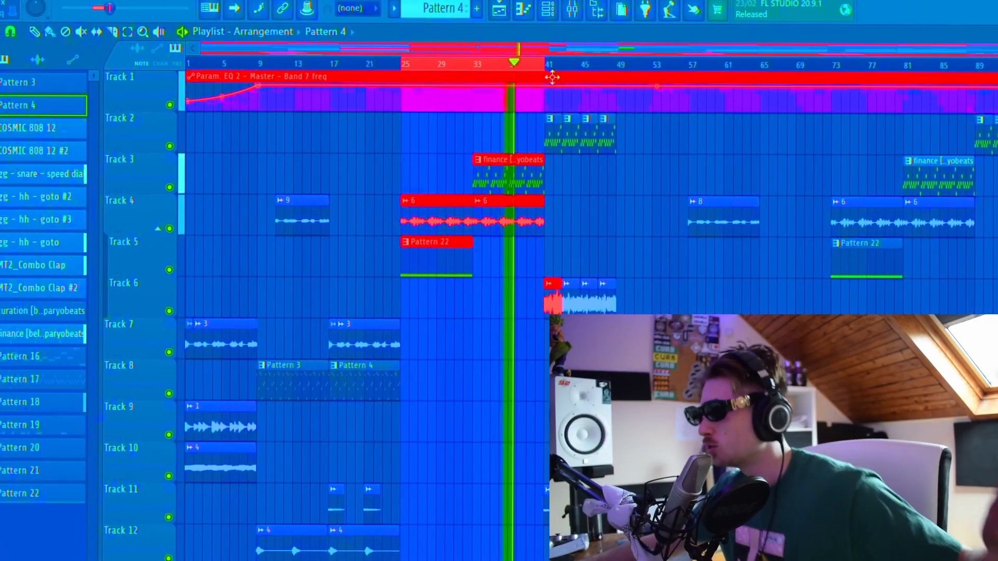
left_click_drag(543, 67, 611, 68)
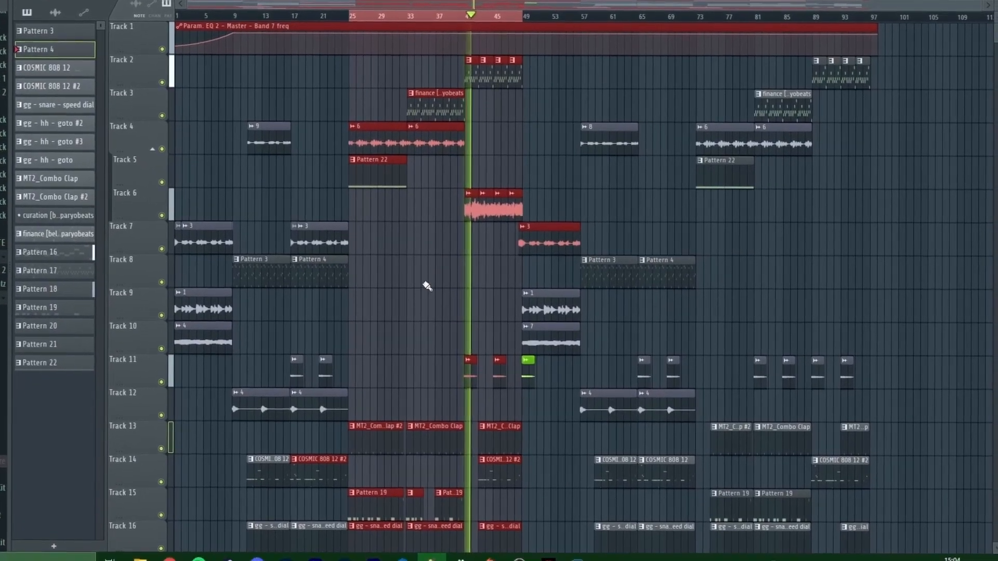
right_click(427, 285)
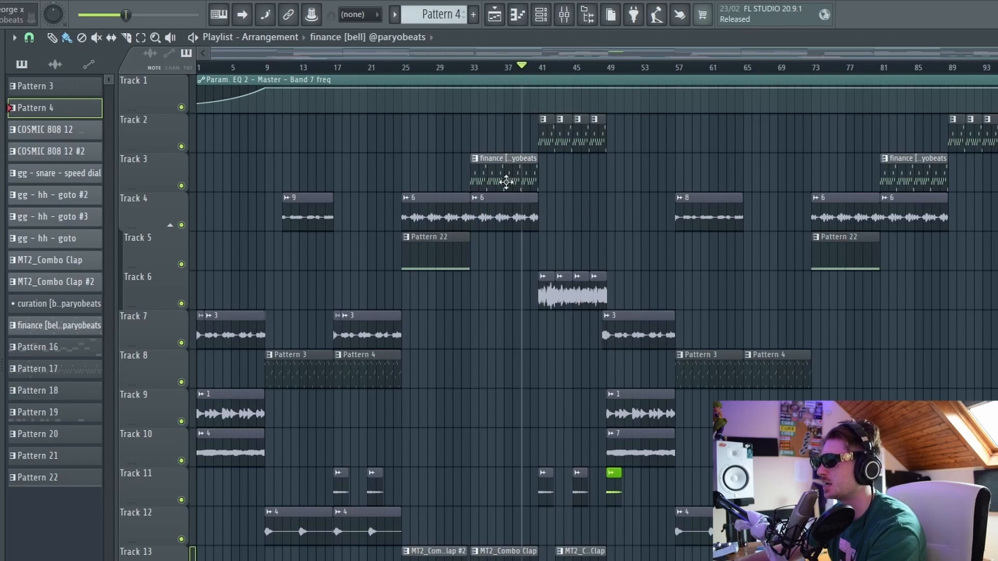
Inspect the notes of the finance [bell] pattern on Track 3 and the sample settings of audio clip 10 on Track 6
double_click(506, 182)
key("ctrl+a")
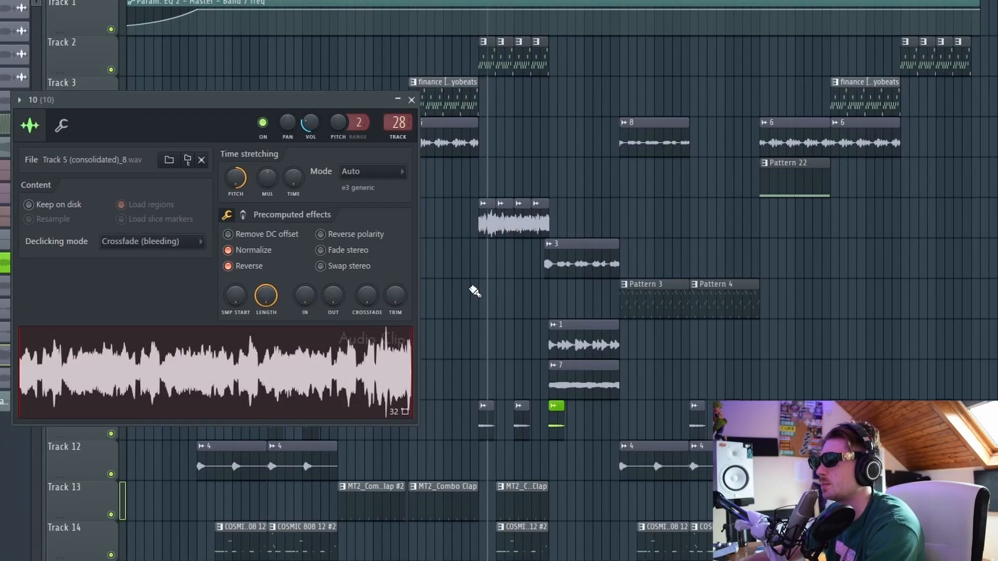
double_click(503, 232)
double_click(506, 219)
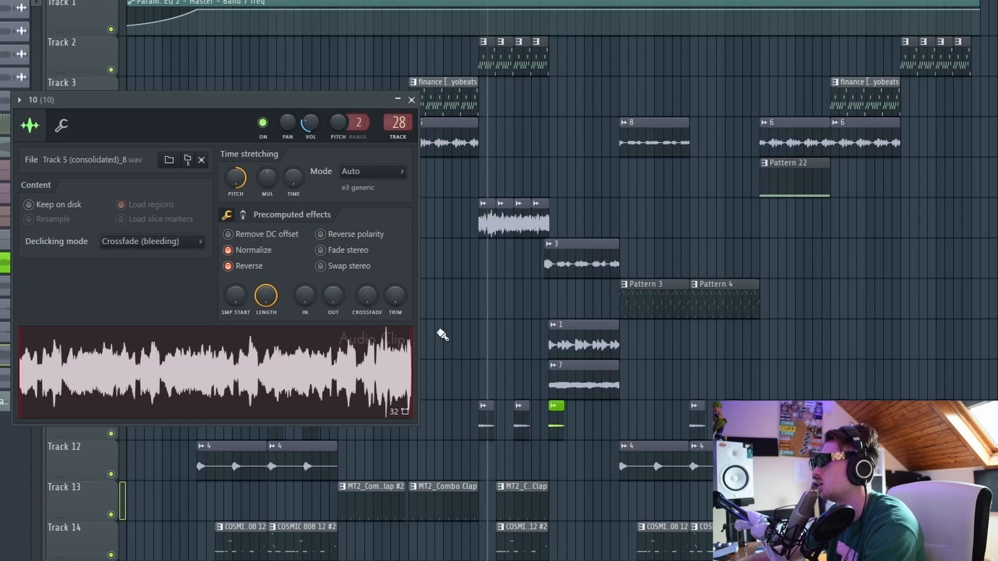
key("Escape")
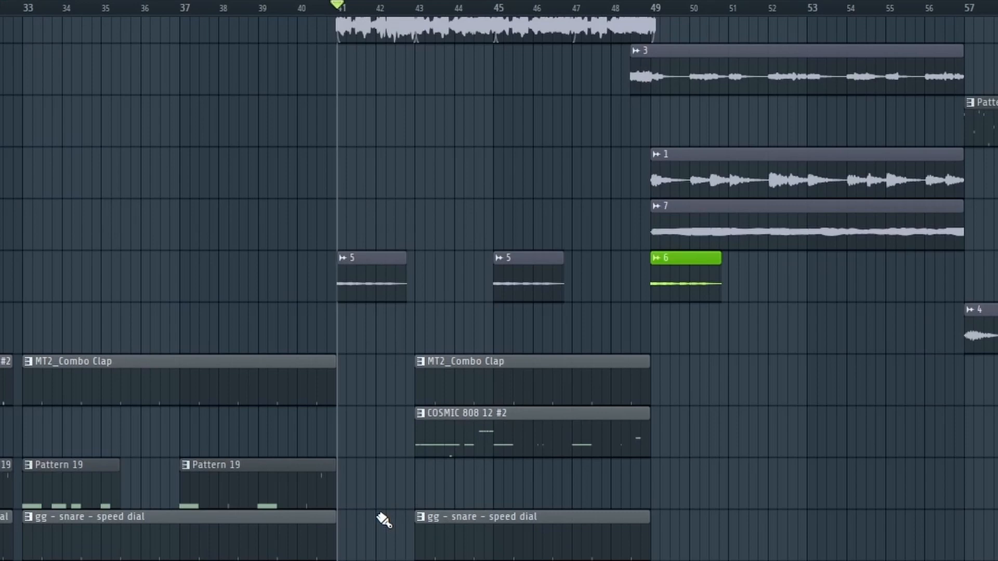
Examine the drum tracks from bar 41, move the playhead to bar 42, and open the first 808 *3 clip on Track 21
scroll(369, 304, "down", 1)
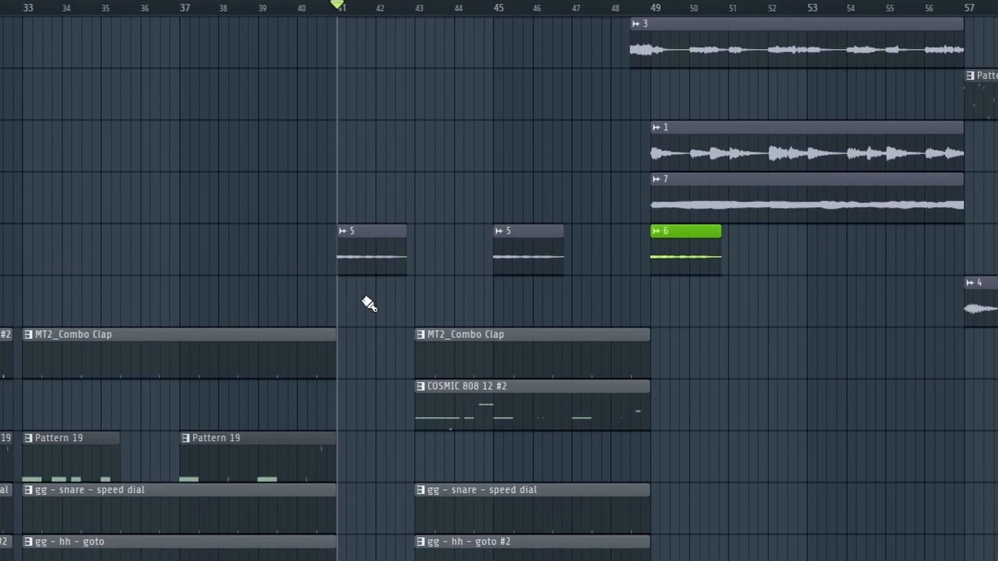
scroll(405, 273, "up", 1)
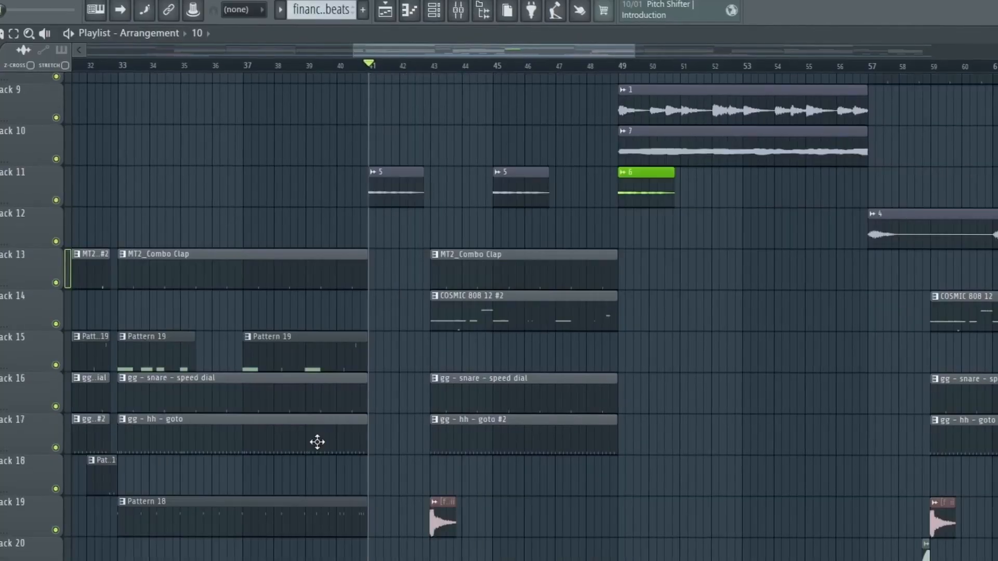
scroll(316, 441, "down", 4)
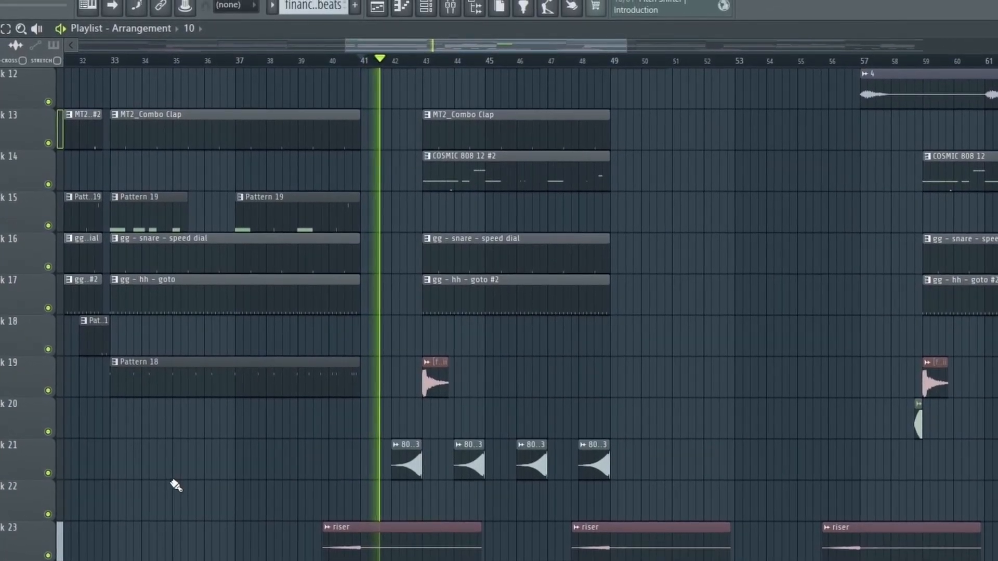
left_click_drag(406, 50, 397, 59)
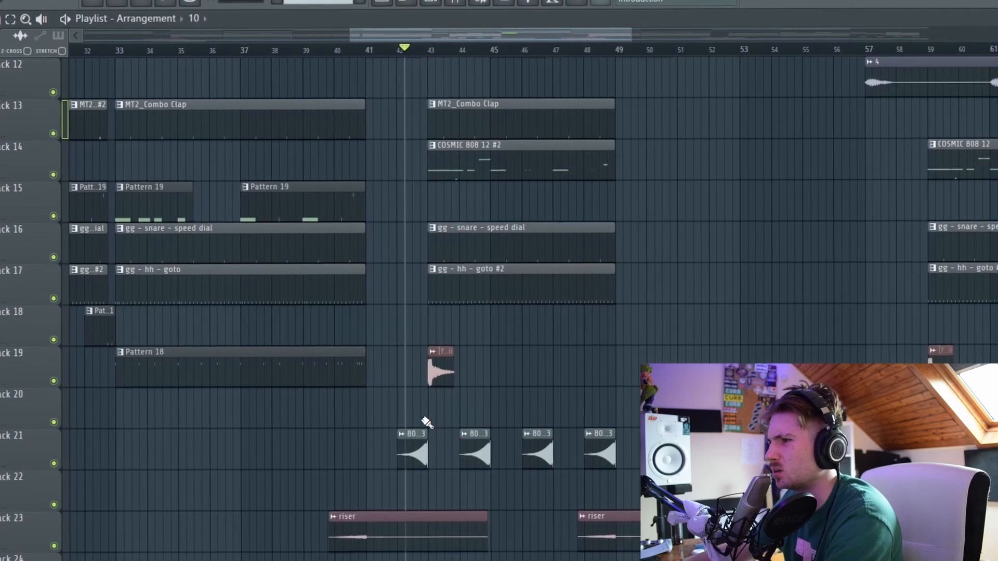
double_click(410, 442)
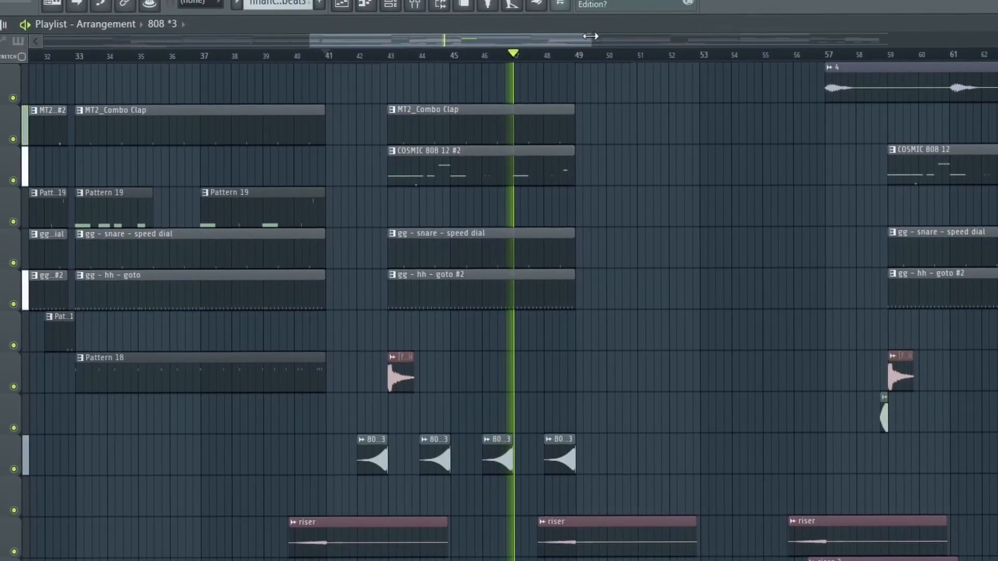
Play the arrangement past bar 49, review the remaining clips down to the Decapitator and Master volume automation, and stop the playback
left_click_drag(591, 36, 958, 38)
scroll(579, 430, "up", 5)
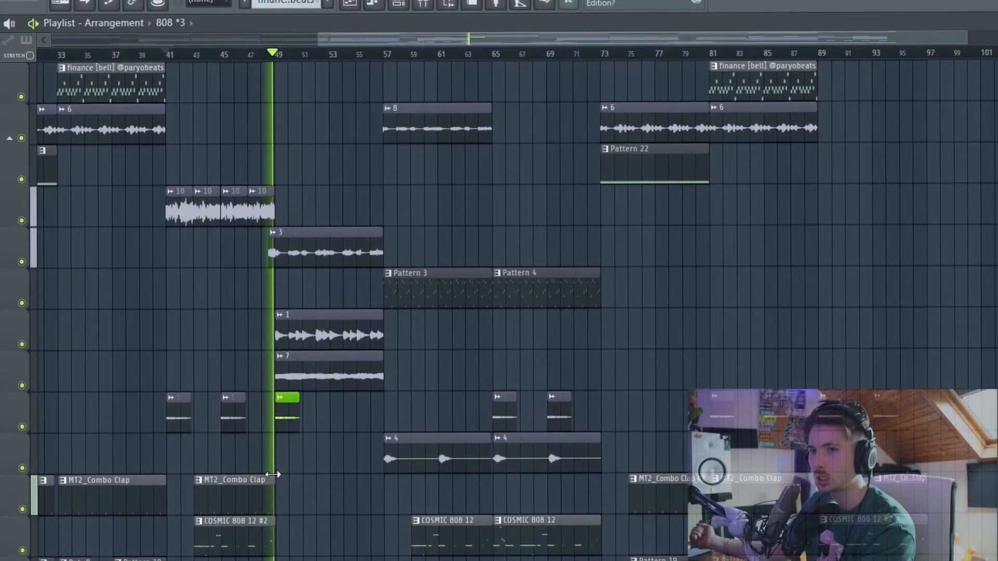
scroll(306, 509, "down", 10)
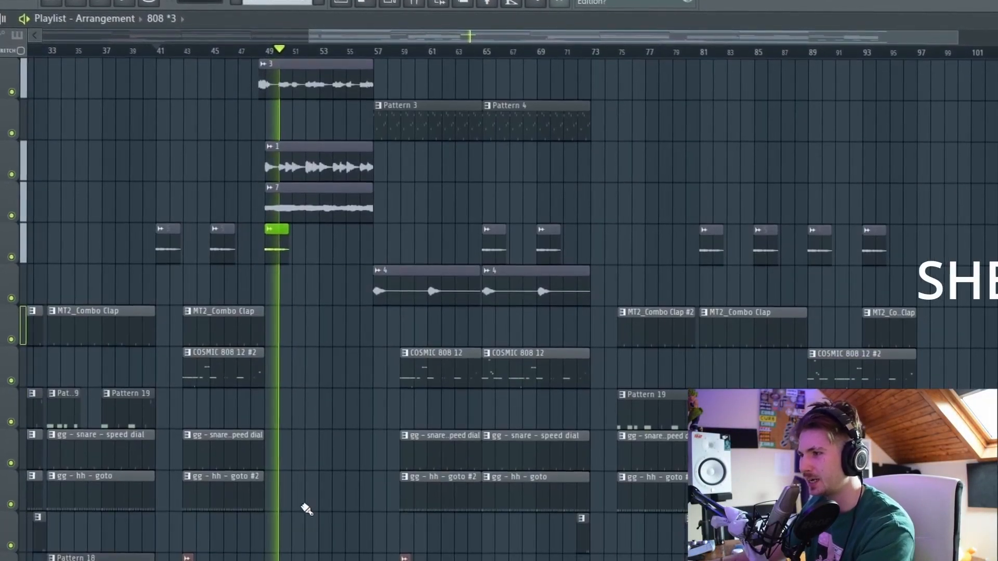
scroll(304, 523, "down", 2)
scroll(301, 522, "up", 10)
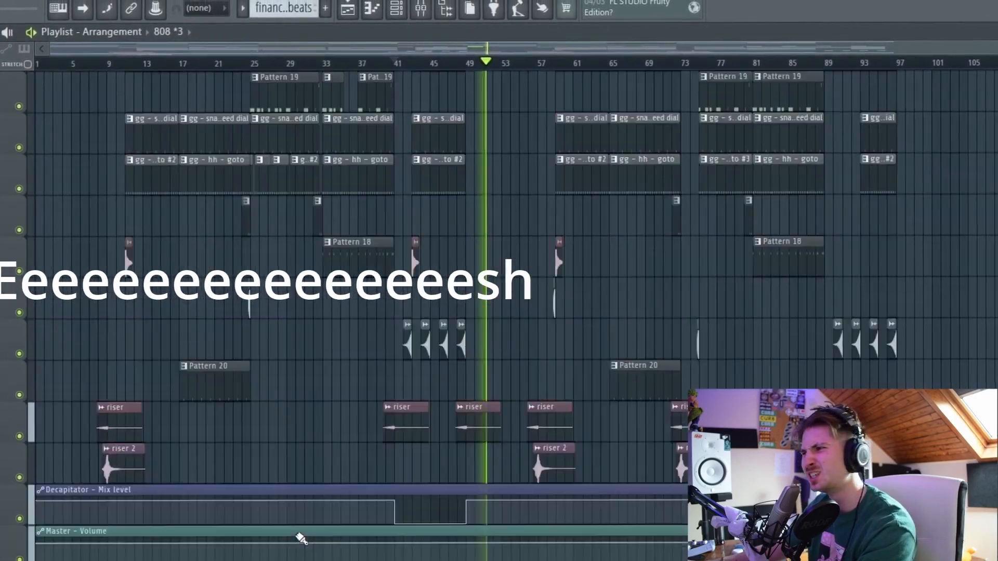
key("space")
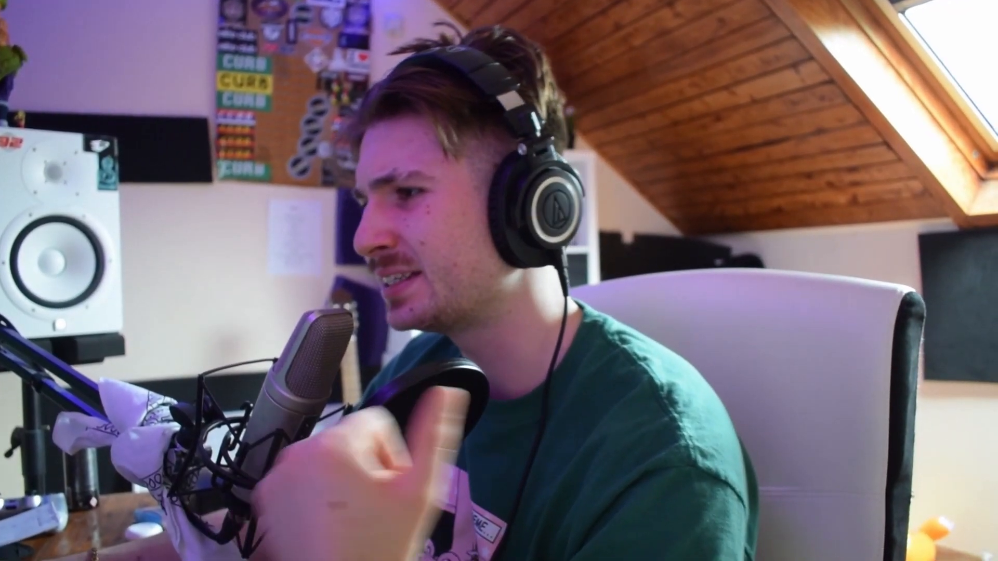